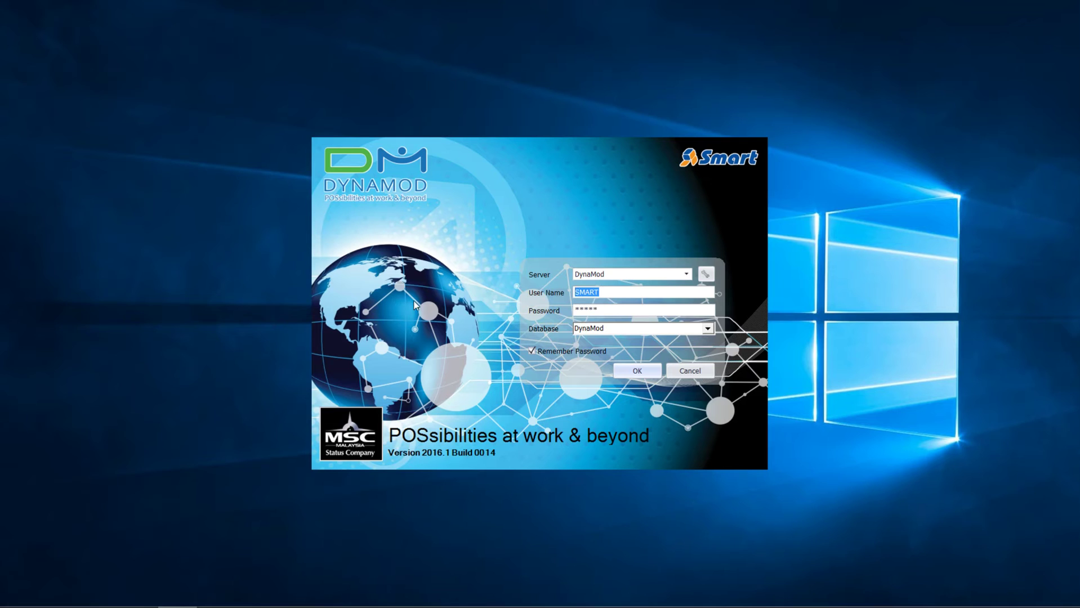
Step: Log into the DynaMod database as user SMART
{"action": "left_click", "coordinate": [634, 372]}
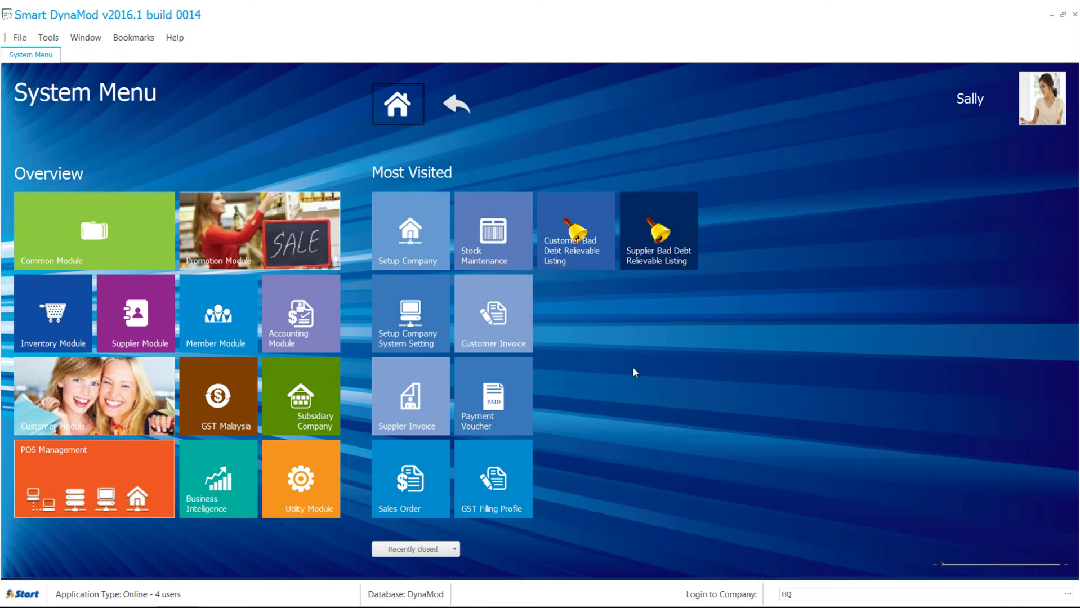
Step: Browse the Customer Module and module list, then open the Company setup record for Smart Sdn Bhd
{"action": "left_click", "coordinate": [115, 382]}
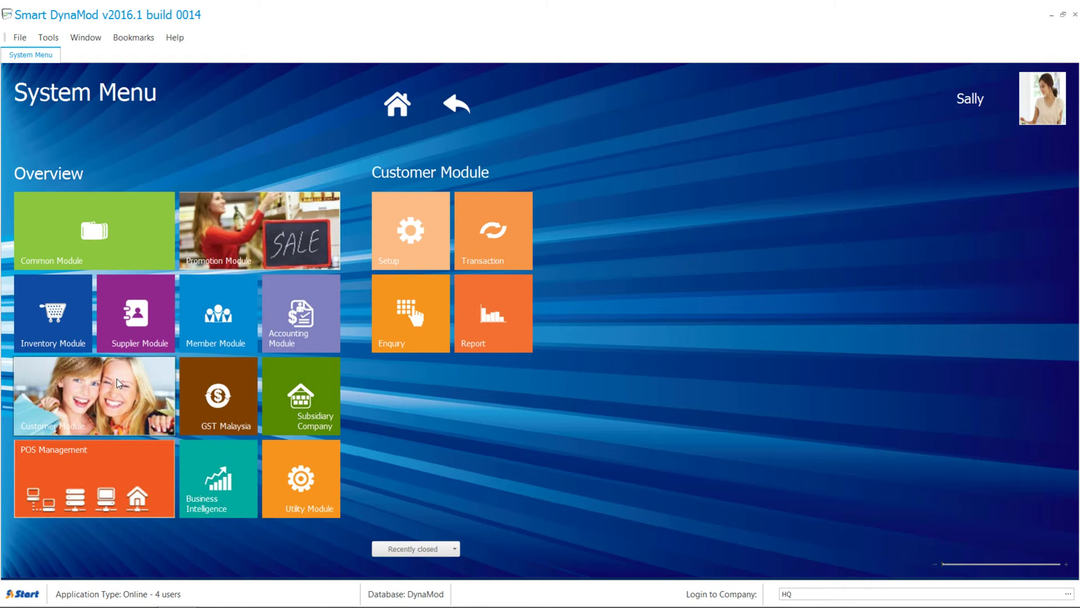
{"action": "left_click", "coordinate": [419, 235]}
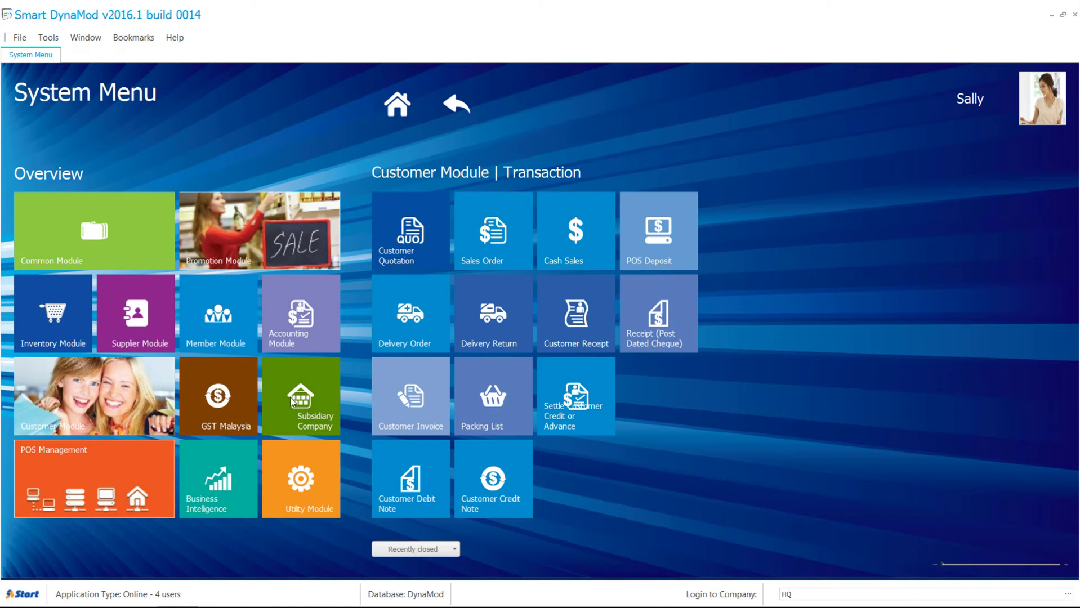
{"action": "left_click", "coordinate": [20, 595]}
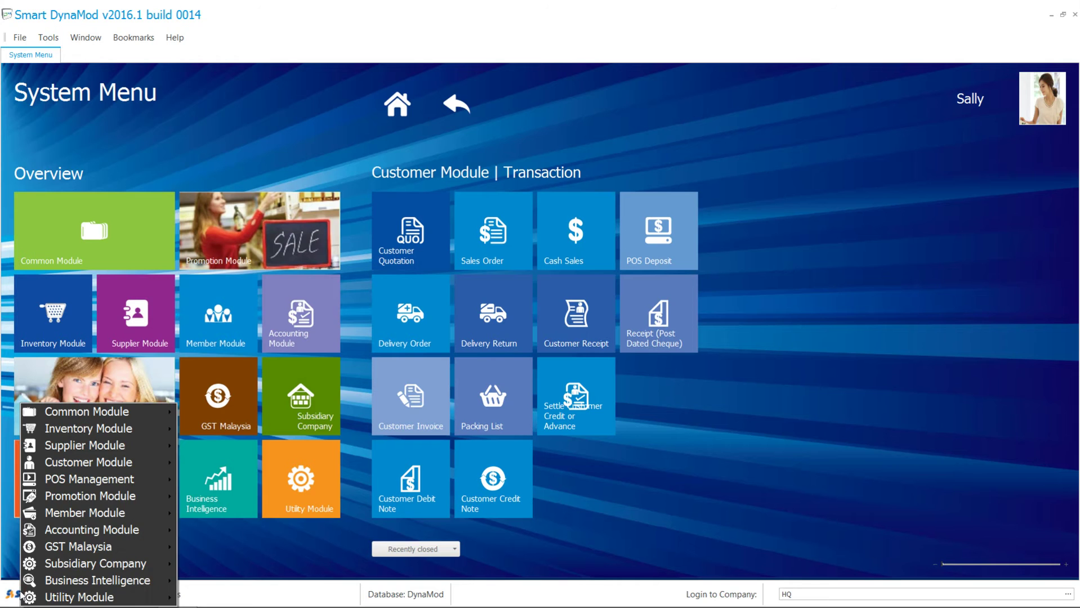
{"action": "mouse_move", "coordinate": [88, 463]}
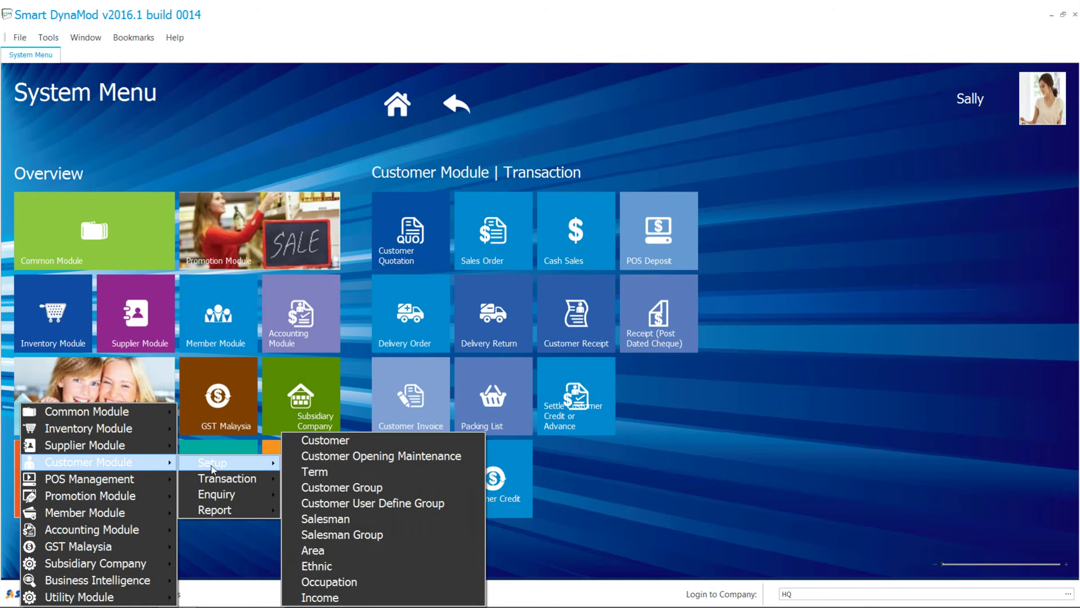
{"action": "mouse_move", "coordinate": [227, 479]}
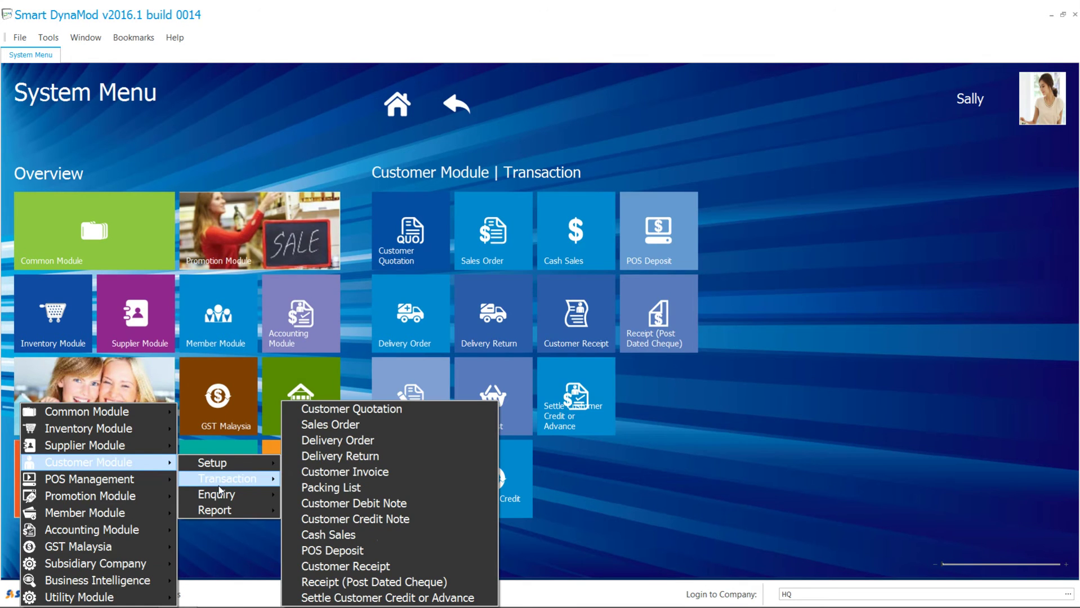
{"action": "left_click", "coordinate": [233, 532]}
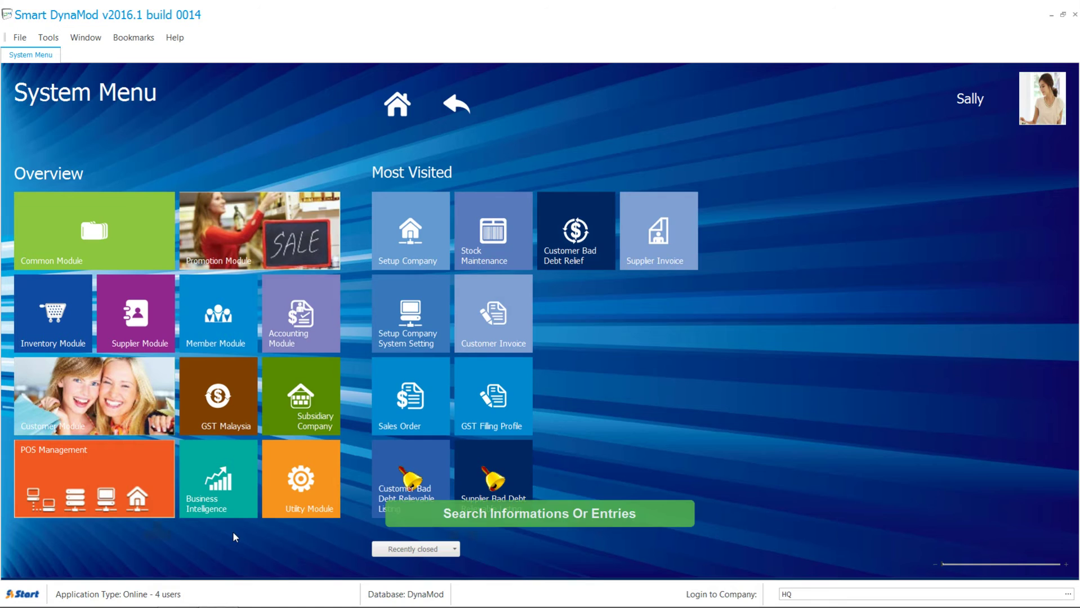
{"action": "type", "text": "Company"}
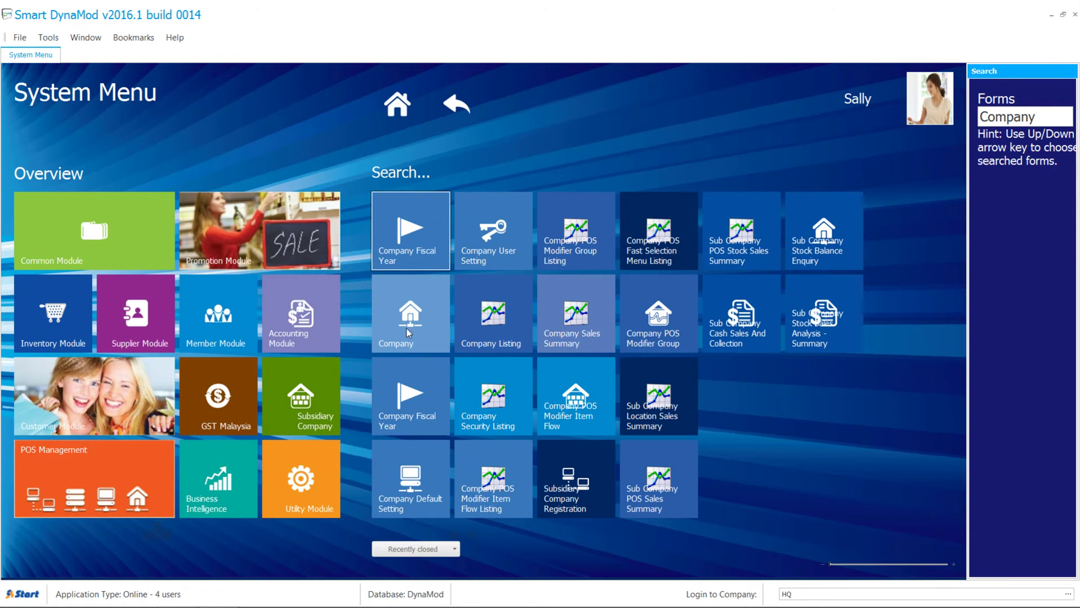
{"action": "left_click", "coordinate": [381, 306]}
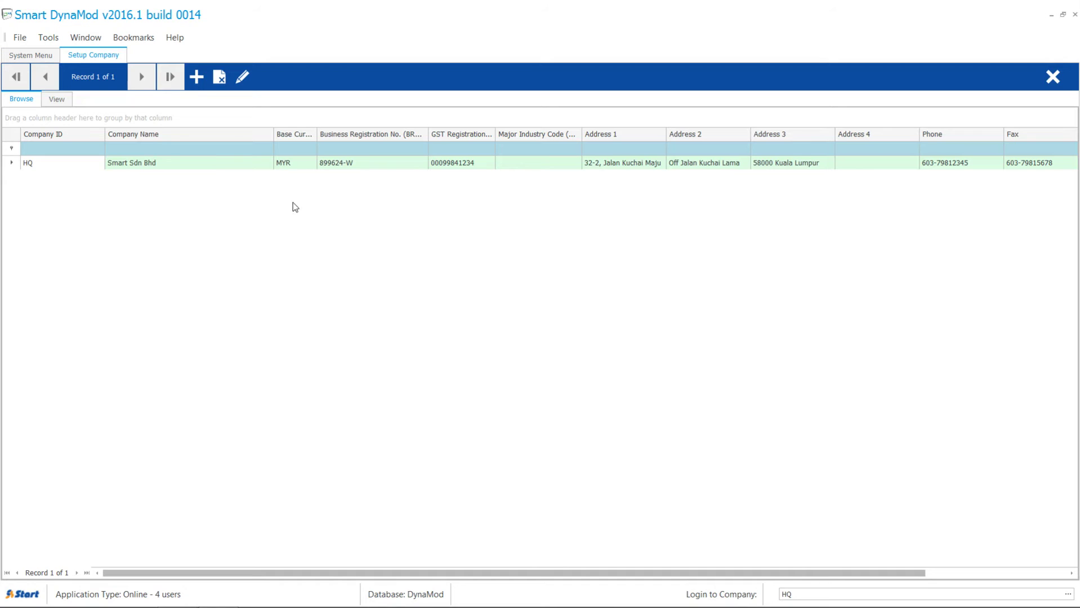
Step: Check the HQ company's registration and GST numbers and report header, then save it
{"action": "left_click", "coordinate": [196, 78]}
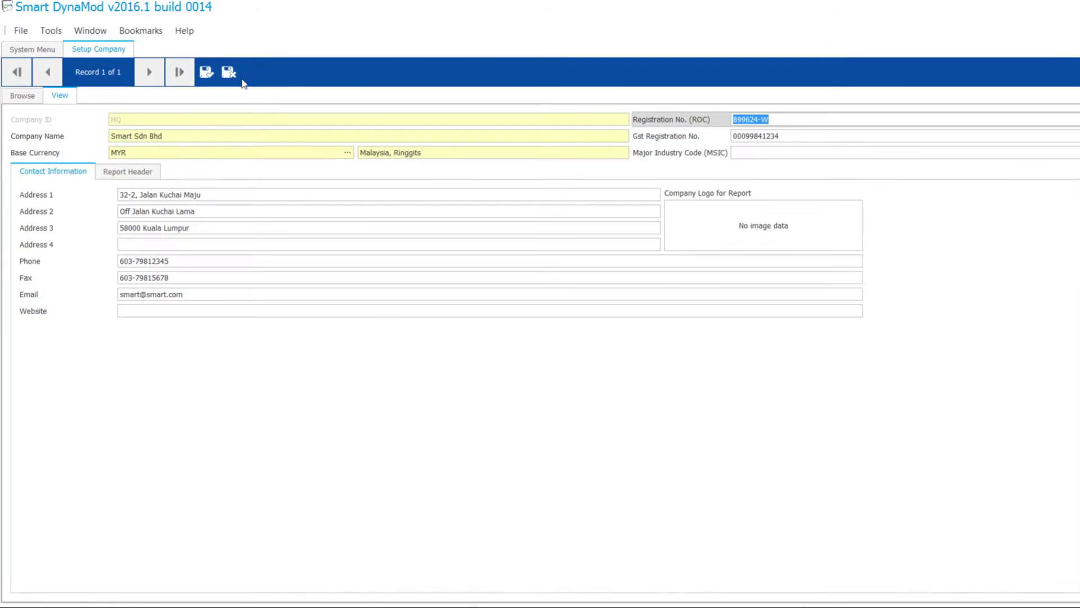
{"action": "left_click", "coordinate": [902, 110]}
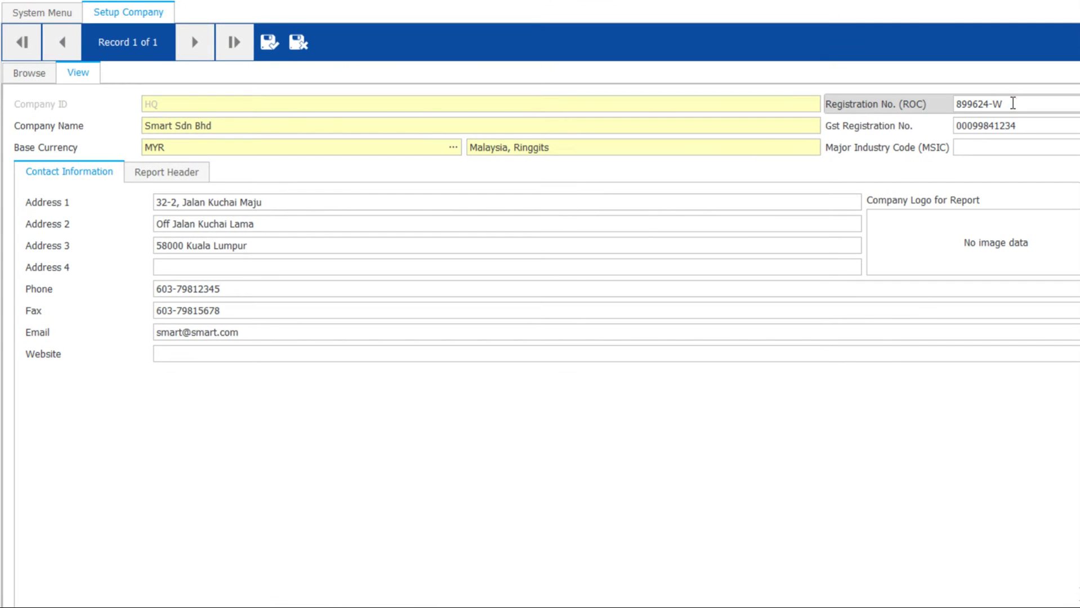
{"action": "left_click", "coordinate": [1023, 127]}
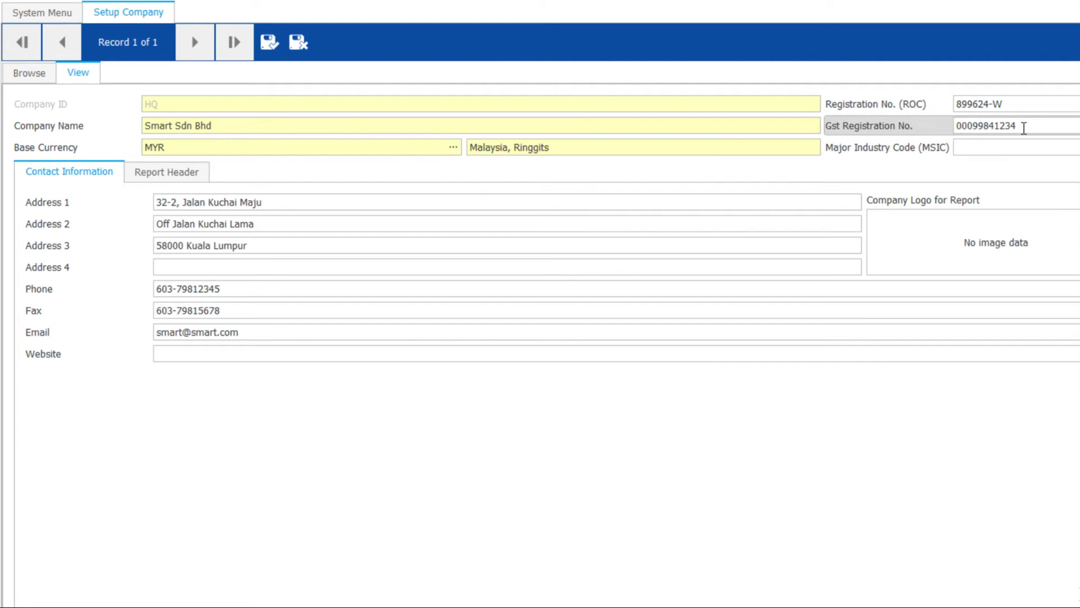
{"action": "left_click", "coordinate": [193, 173]}
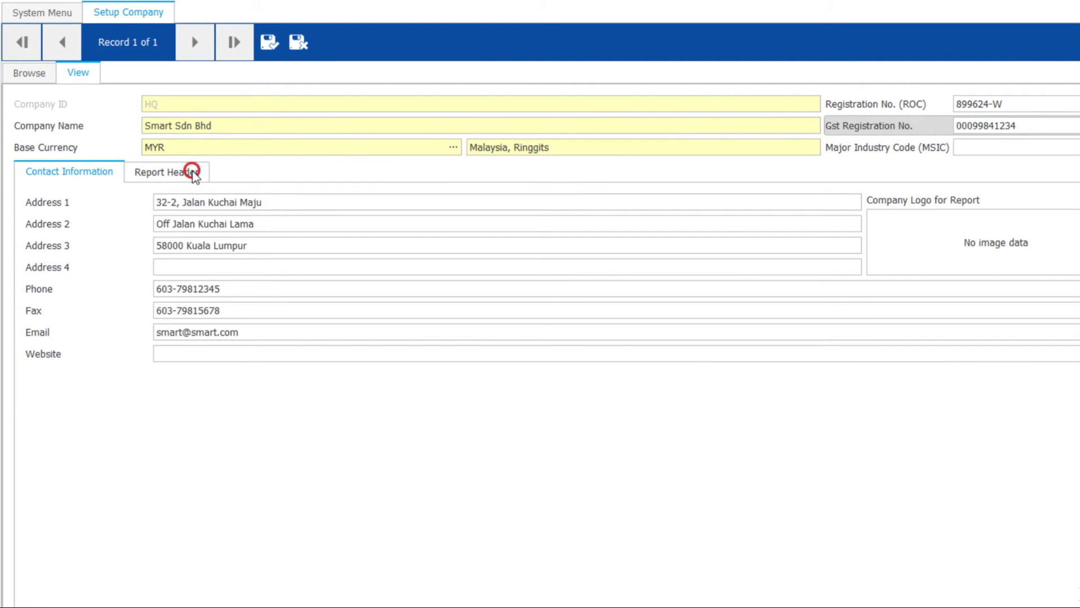
{"action": "left_click", "coordinate": [269, 47]}
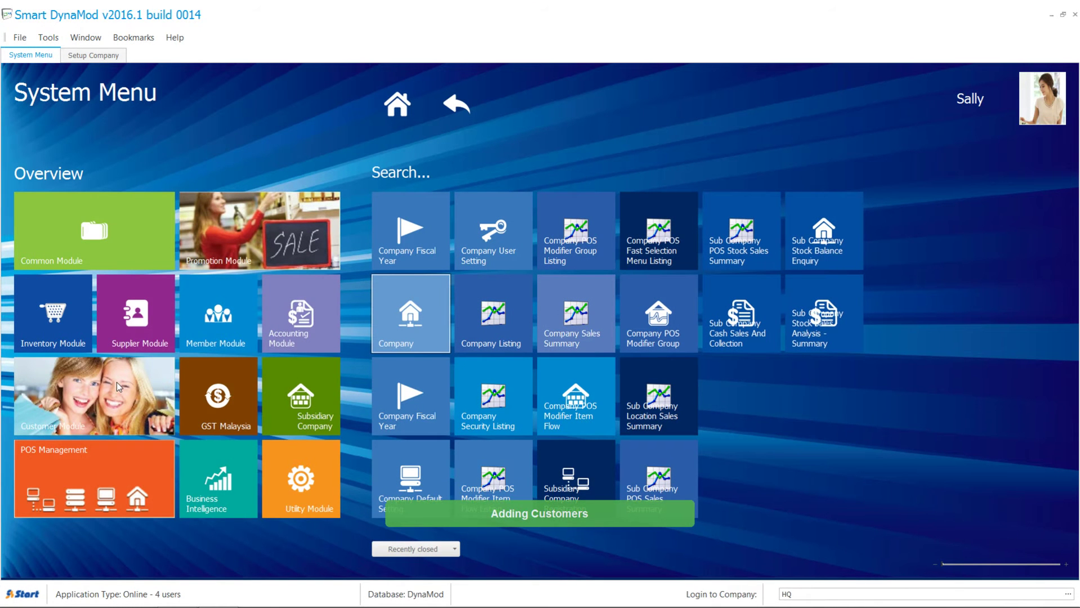
Step: Open the Customer setup records in the Customer Module
{"action": "left_click", "coordinate": [117, 383]}
{"action": "left_click", "coordinate": [417, 257]}
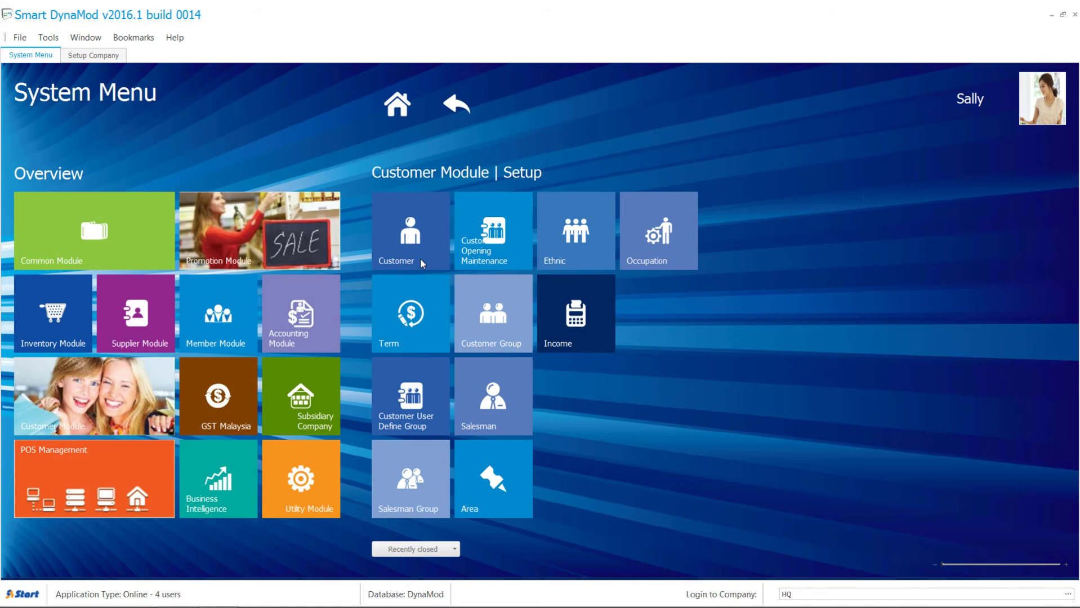
{"action": "left_click", "coordinate": [420, 262]}
Step: Create and save customer LEE, Lee Sdn Bhd, with its Klang address and phone number
{"action": "left_click", "coordinate": [196, 76]}
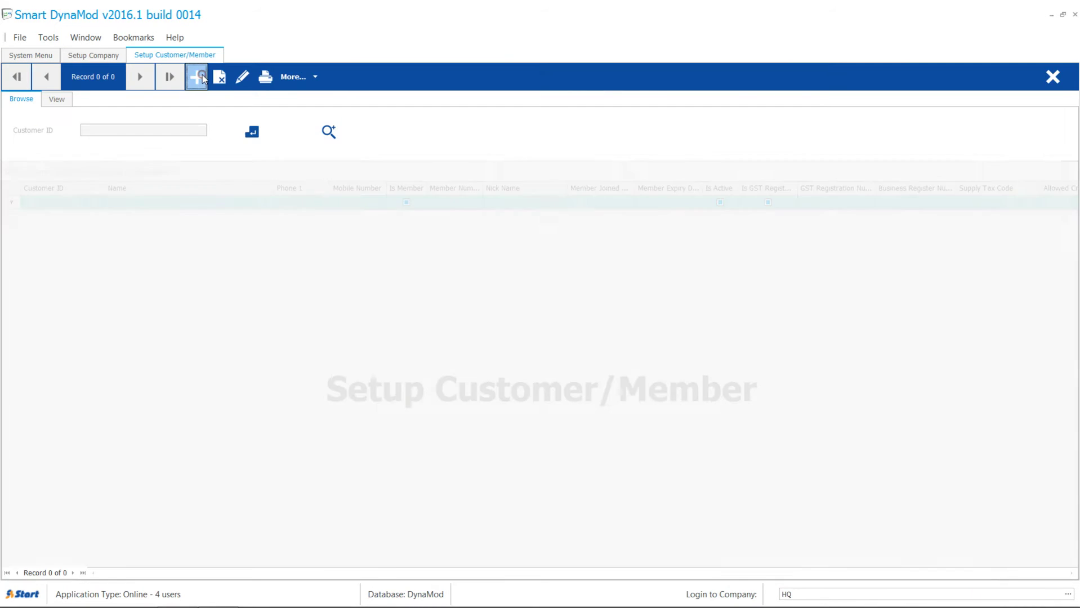
{"action": "type", "text": "LEE"}
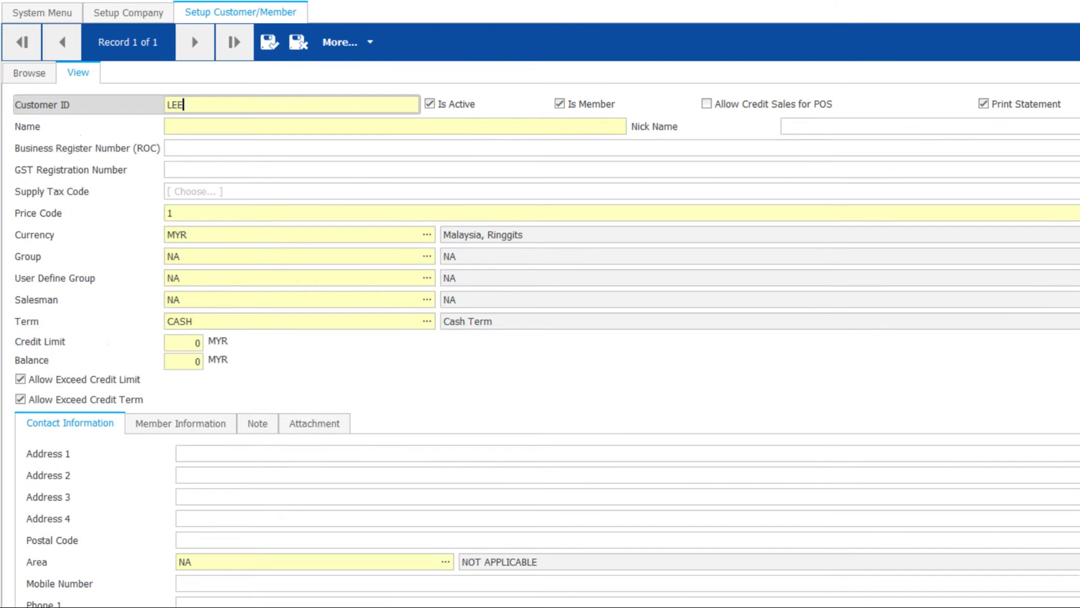
{"action": "left_click", "coordinate": [203, 136]}
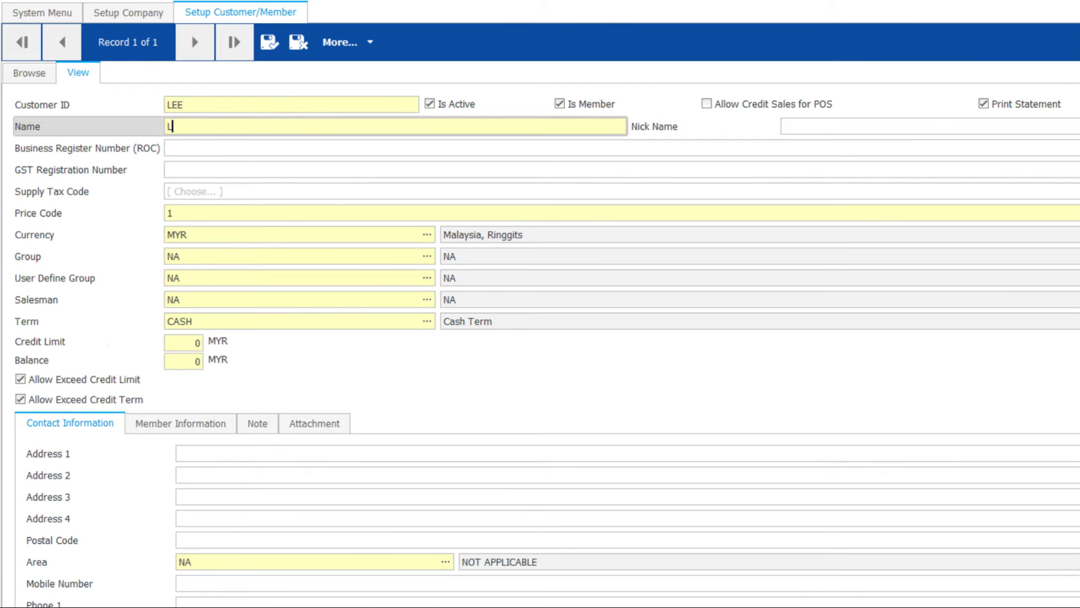
{"action": "type", "text": "Lee Sdn Bhd"}
{"action": "left_click", "coordinate": [273, 454]}
{"action": "type", "text": "3457789"}
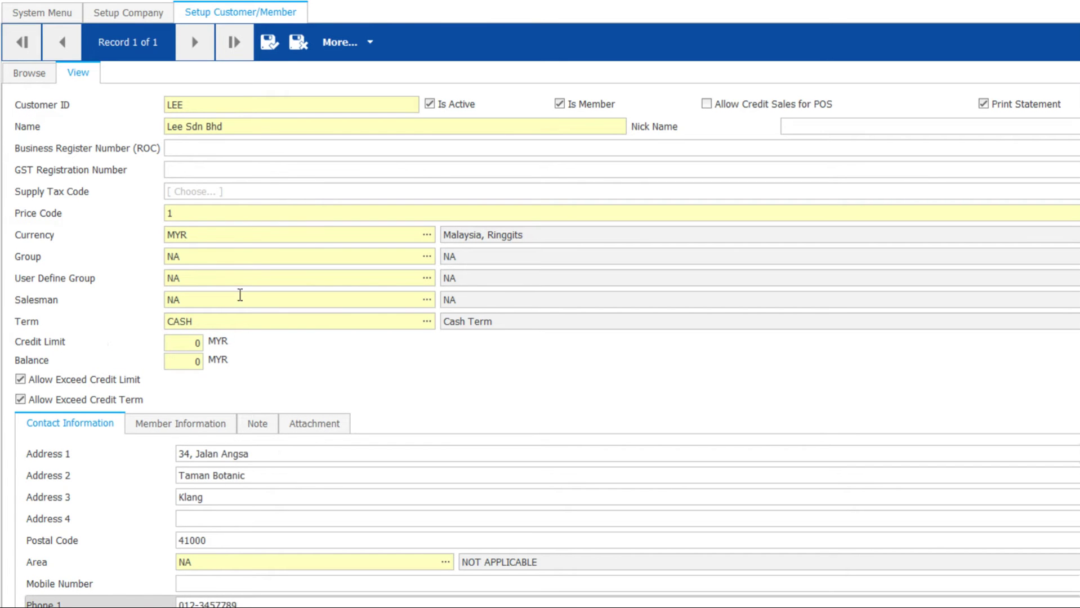
{"action": "left_click", "coordinate": [266, 42]}
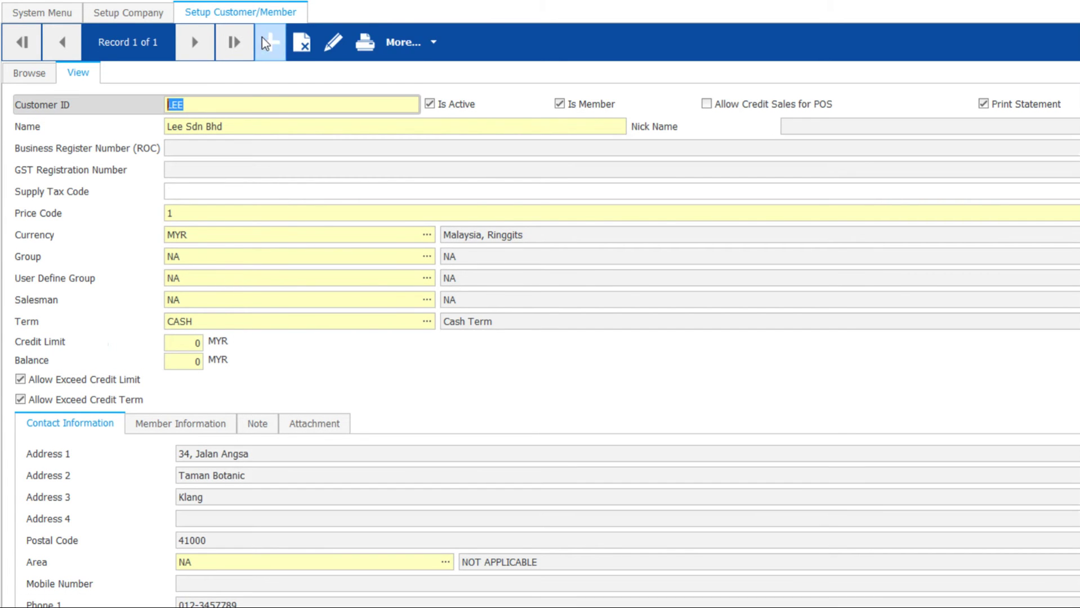
{"action": "left_click", "coordinate": [57, 12]}
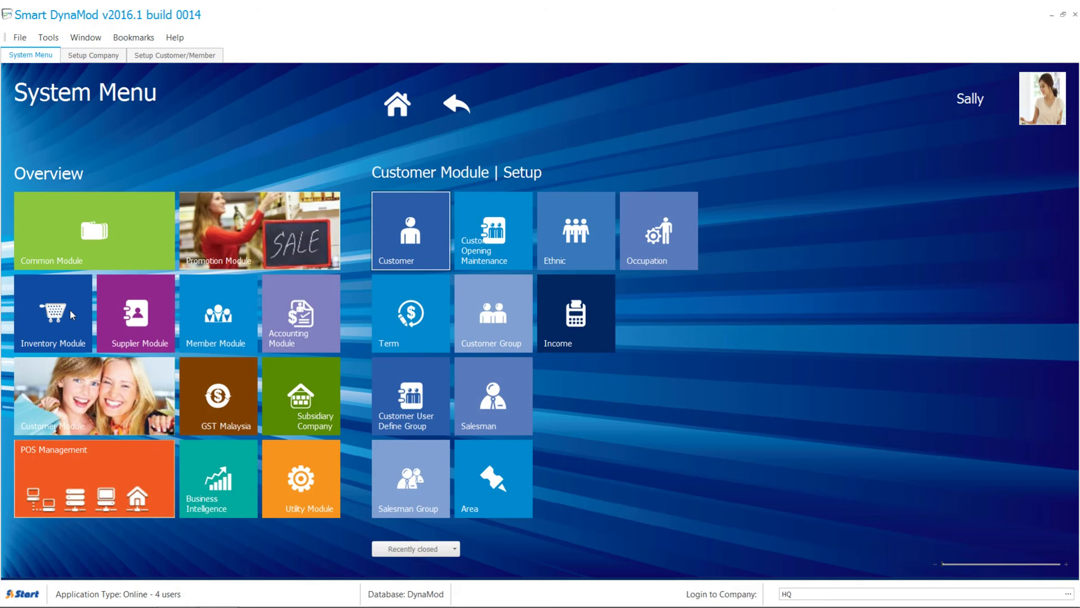
Step: Create and save stock item YUMMY-JELLY-GRAPE, Yummy Jelly Grape Flavour, priced 10.00 with cost 5.00
{"action": "left_click", "coordinate": [72, 316]}
{"action": "left_click", "coordinate": [413, 254]}
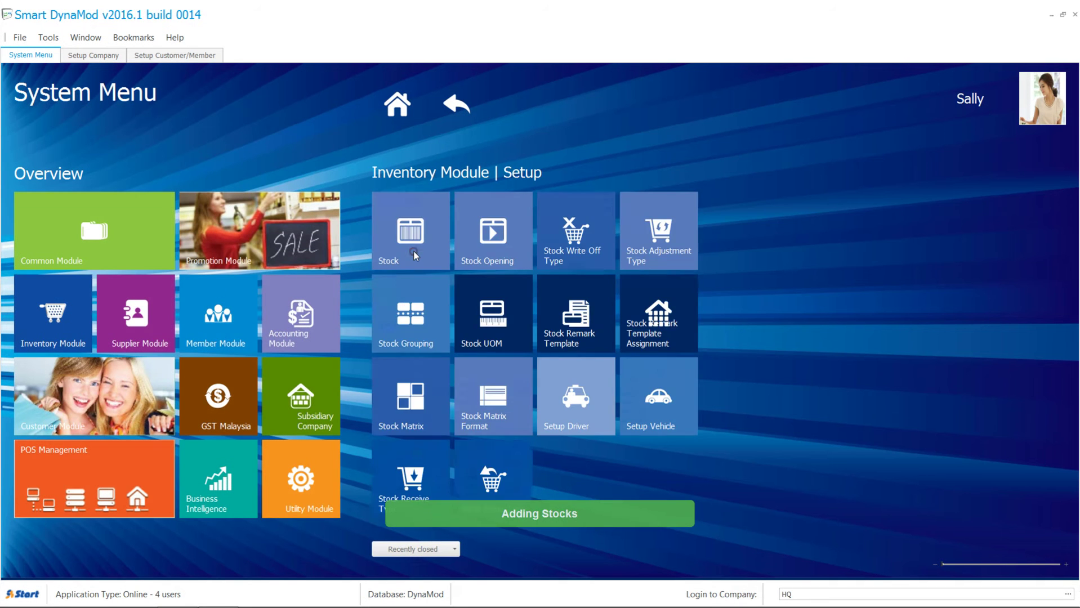
{"action": "left_click", "coordinate": [414, 254]}
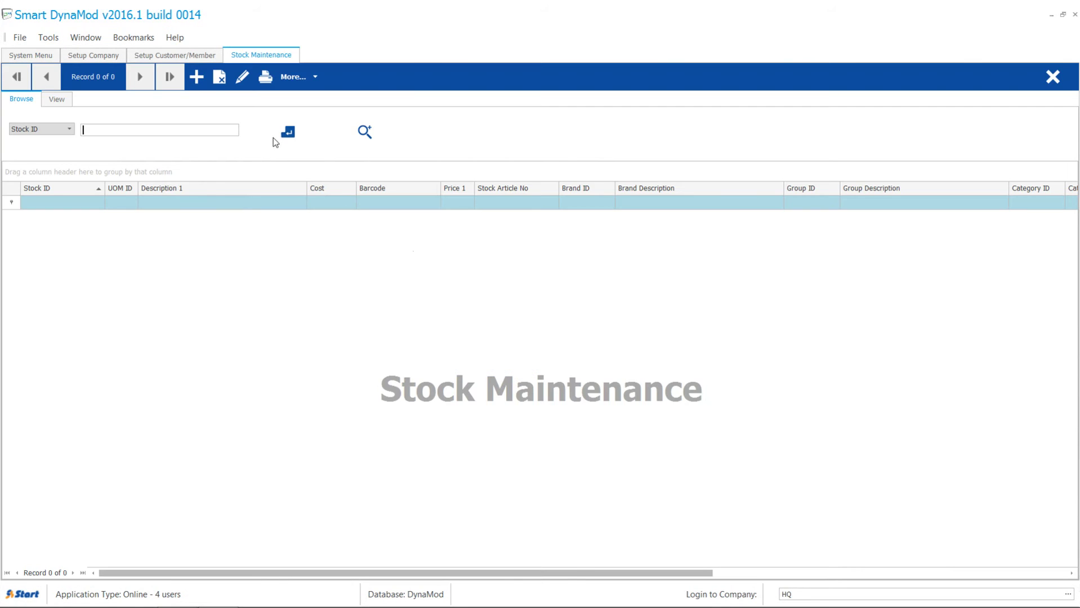
{"action": "left_click", "coordinate": [196, 77]}
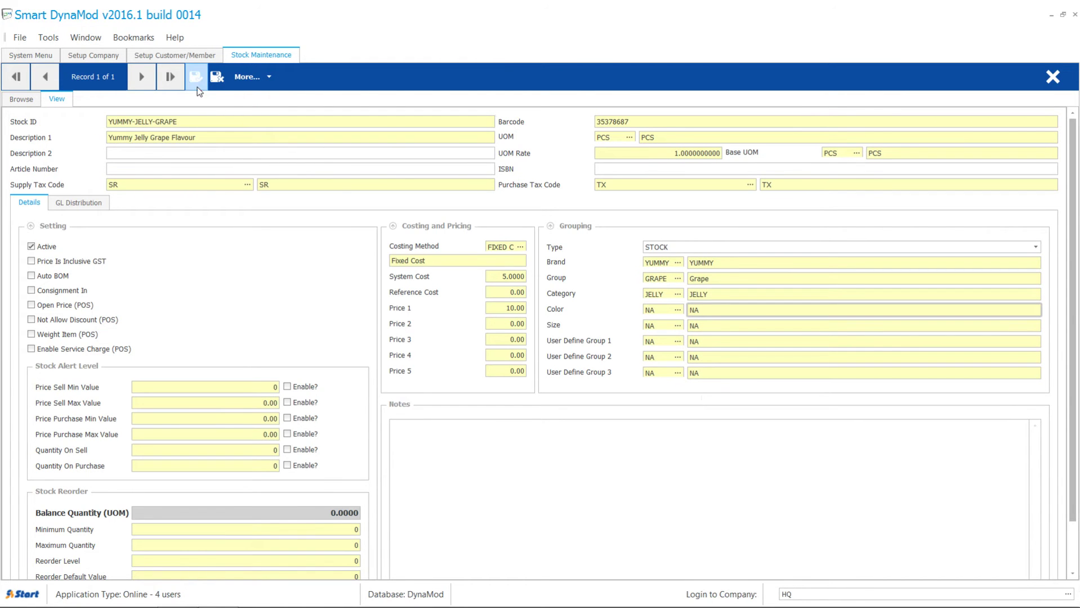
{"action": "left_click", "coordinate": [196, 80]}
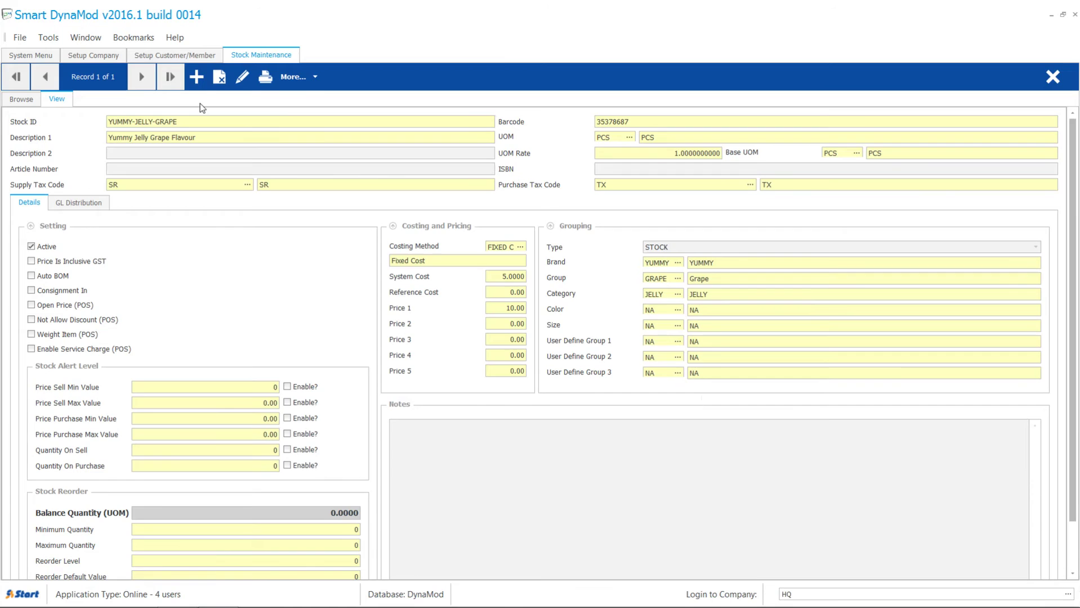
{"action": "left_click", "coordinate": [30, 55]}
Step: Start a new supplier invoice for supplier Wong Sdn Bhd
{"action": "left_click", "coordinate": [136, 330]}
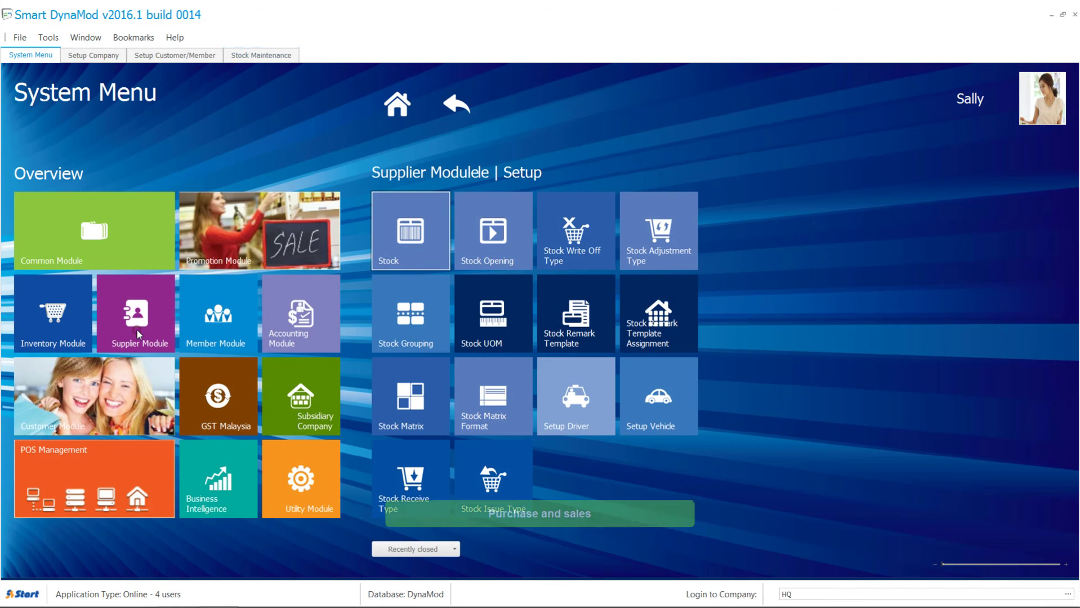
{"action": "left_click", "coordinate": [510, 255]}
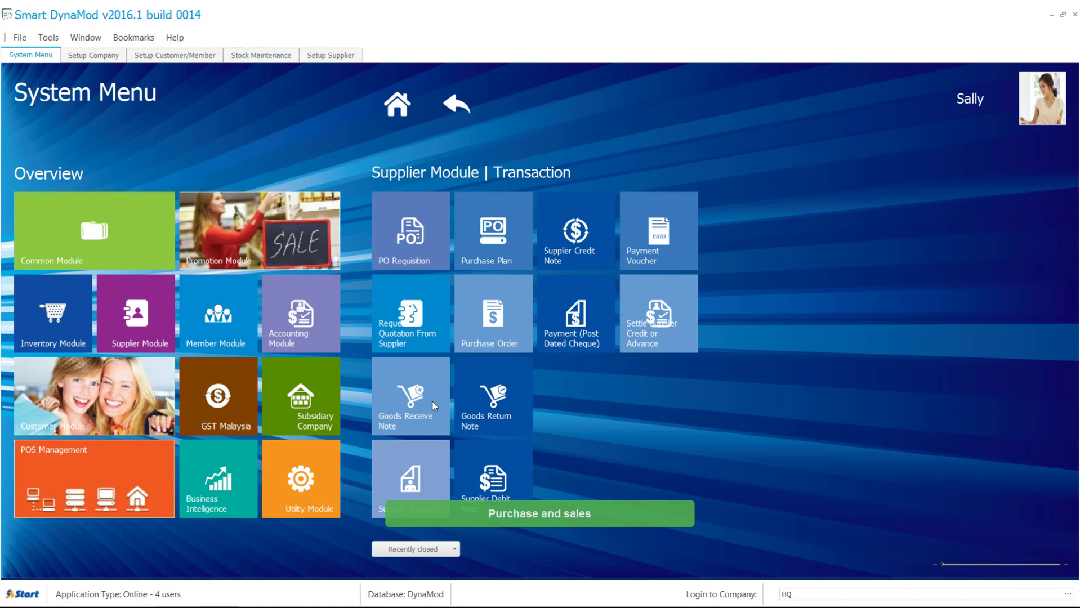
{"action": "left_click", "coordinate": [405, 464]}
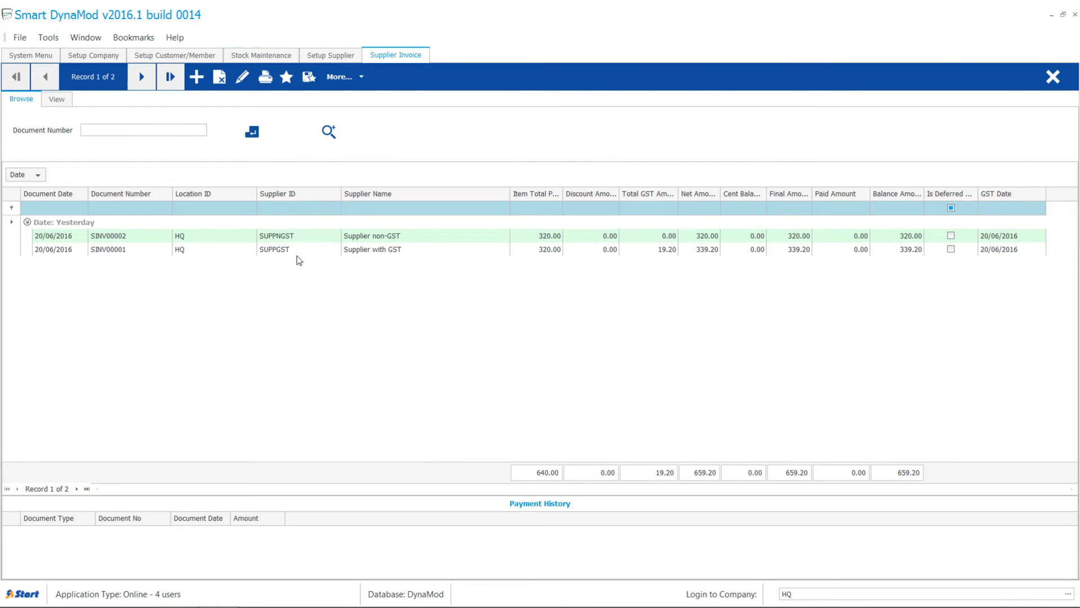
{"action": "left_click", "coordinate": [197, 76]}
{"action": "left_click", "coordinate": [386, 122]}
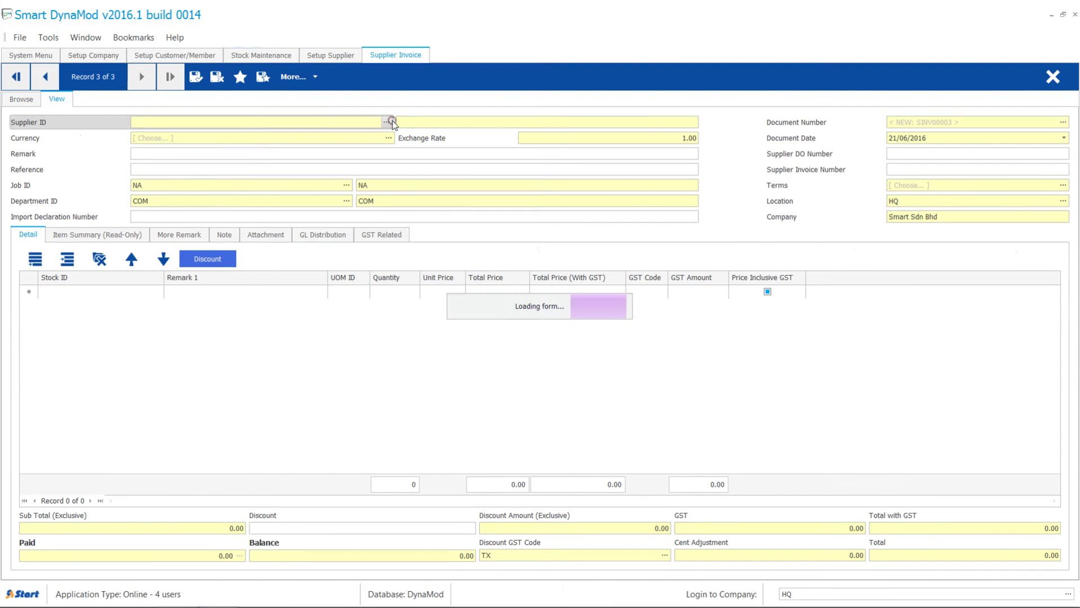
{"action": "double_click", "coordinate": [435, 207]}
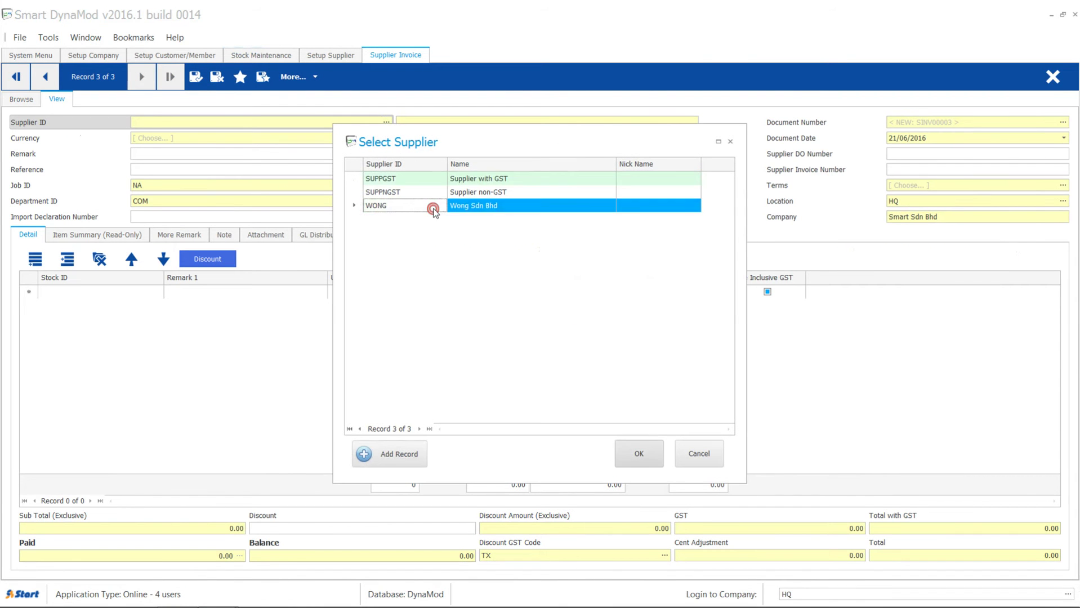
Step: Add an invoice line for 100 units of YUMMY-JELLY-GRAPE
{"action": "left_click", "coordinate": [160, 292]}
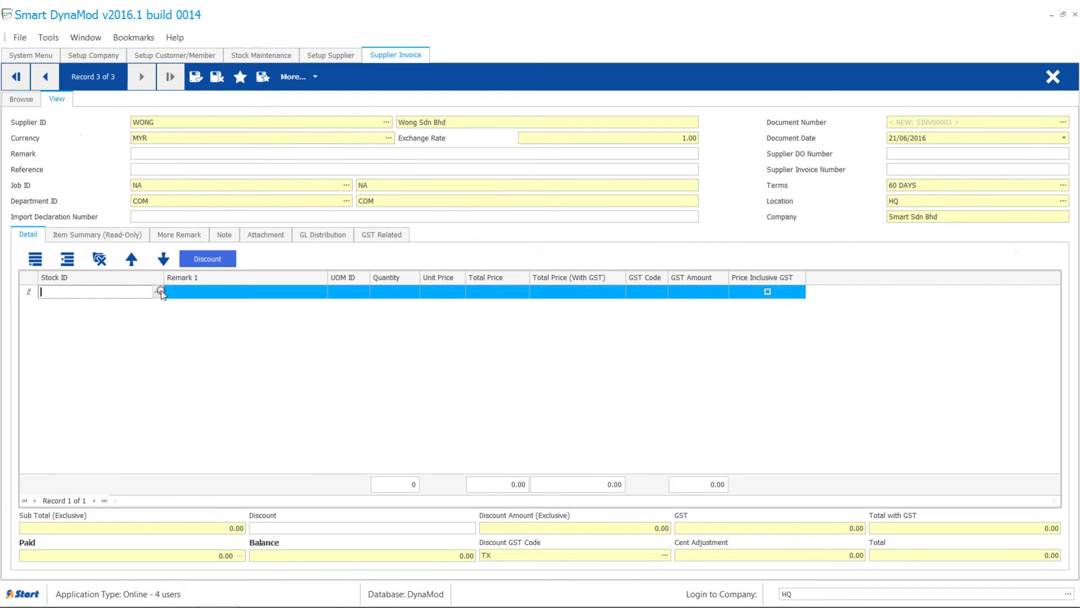
{"action": "left_click", "coordinate": [157, 291]}
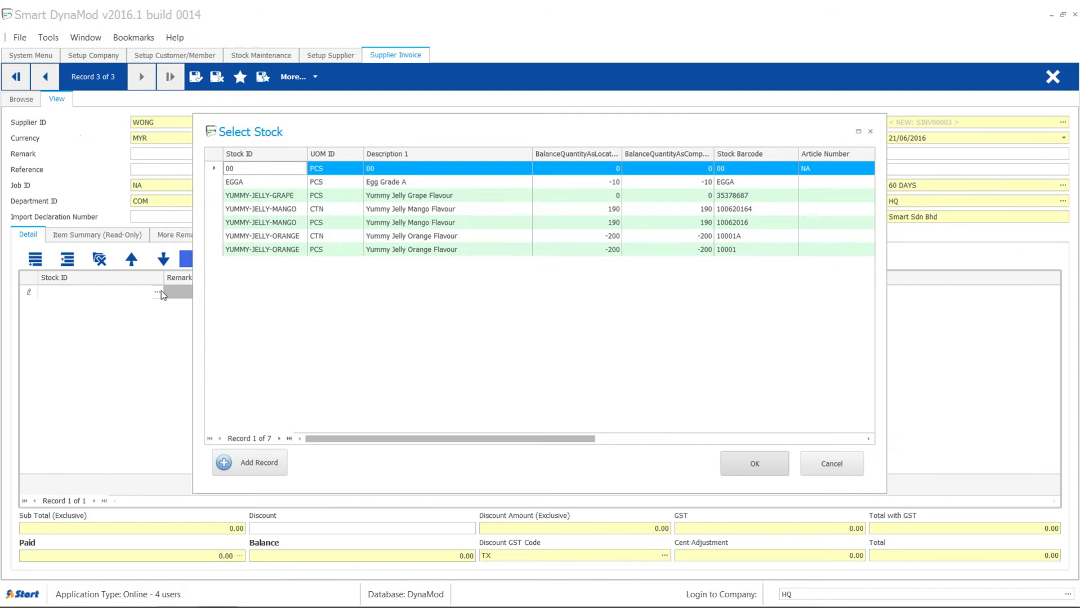
{"action": "left_click", "coordinate": [281, 198]}
{"action": "double_click", "coordinate": [282, 198]}
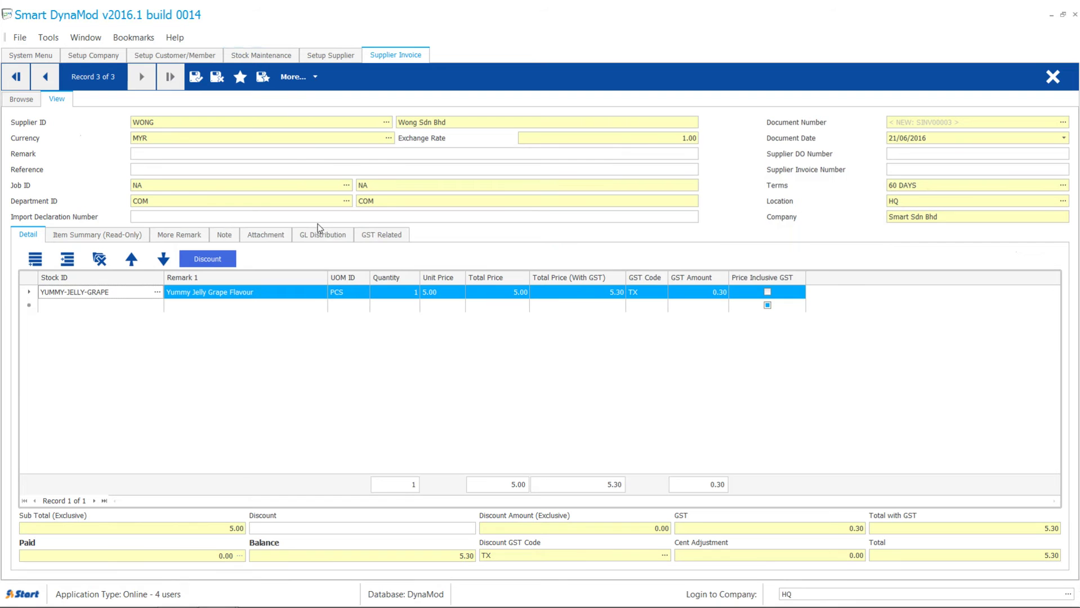
{"action": "left_click", "coordinate": [414, 292]}
{"action": "type", "text": "00"}
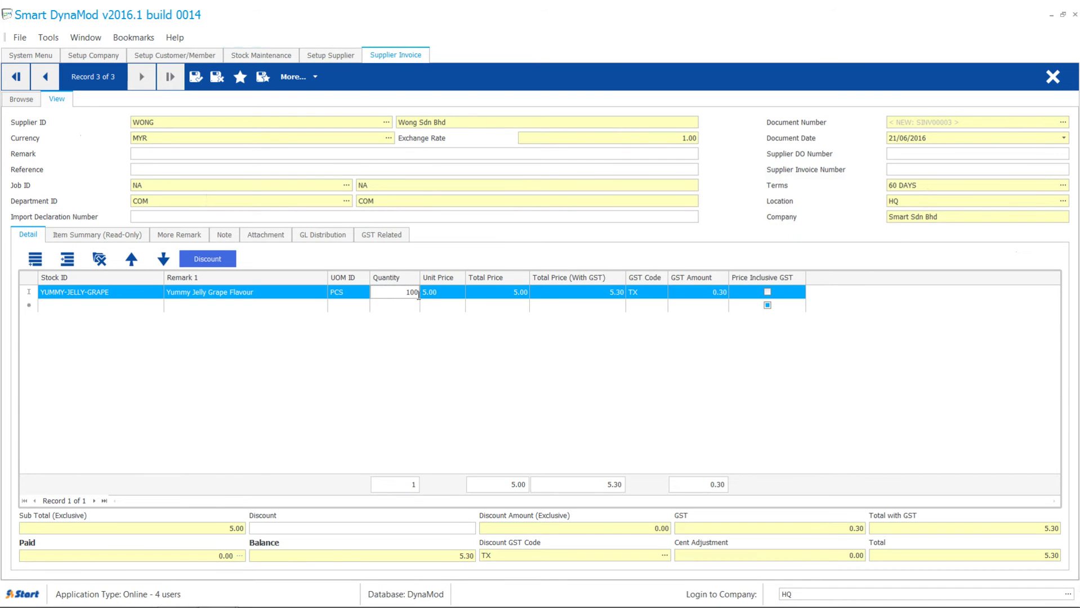
{"action": "key", "text": "Tab"}
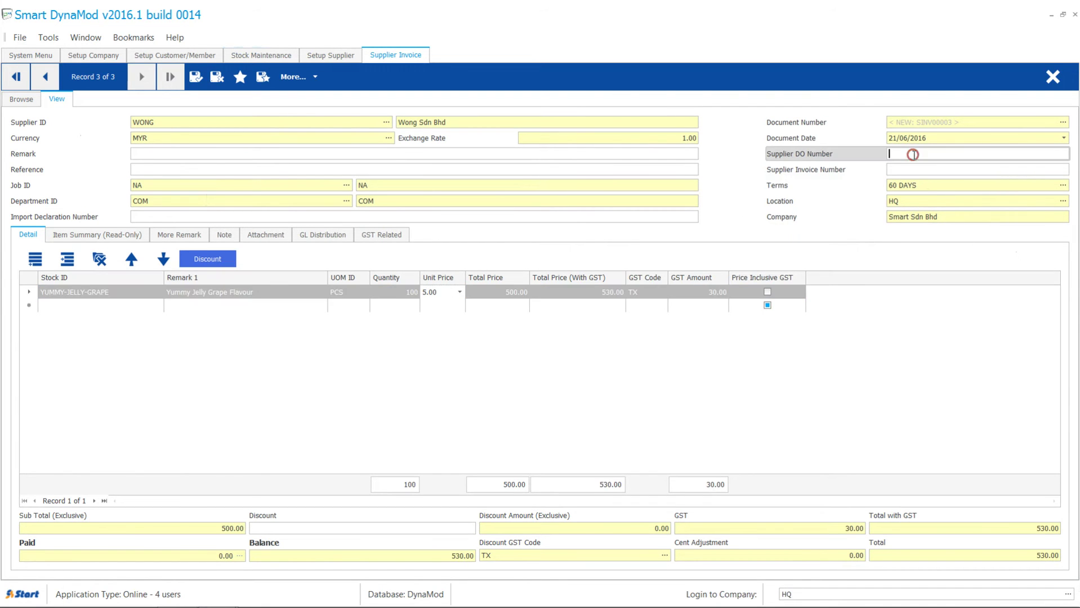
Step: Enter DO number 56388 and invoice number 43699, then save the invoice
{"action": "left_click", "coordinate": [913, 155]}
{"action": "type", "text": "56388"}
{"action": "left_click", "coordinate": [929, 168]}
{"action": "type", "text": "43699"}
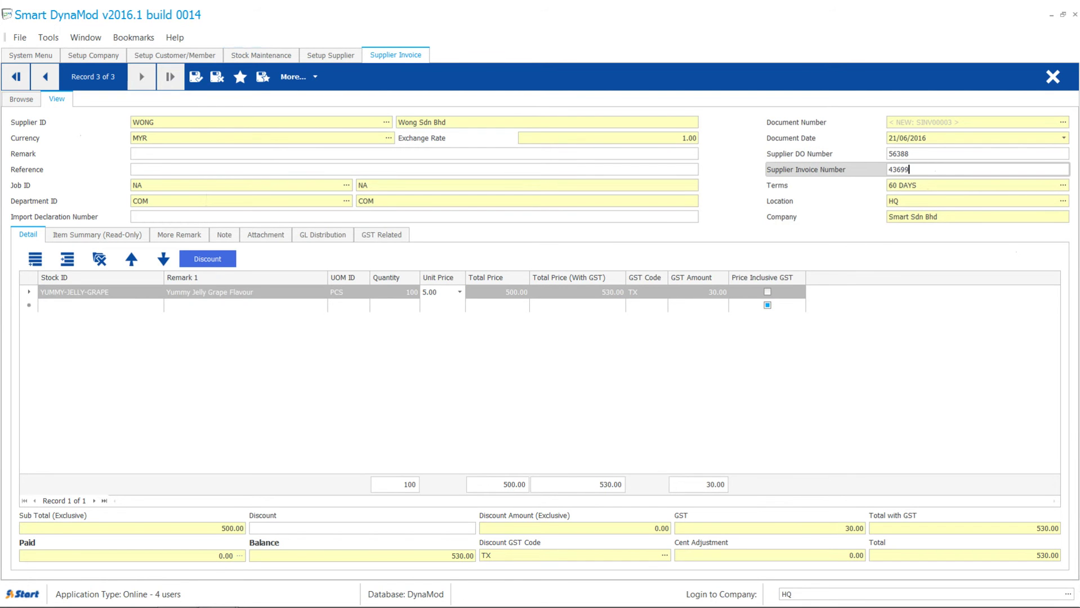
{"action": "left_click", "coordinate": [194, 76]}
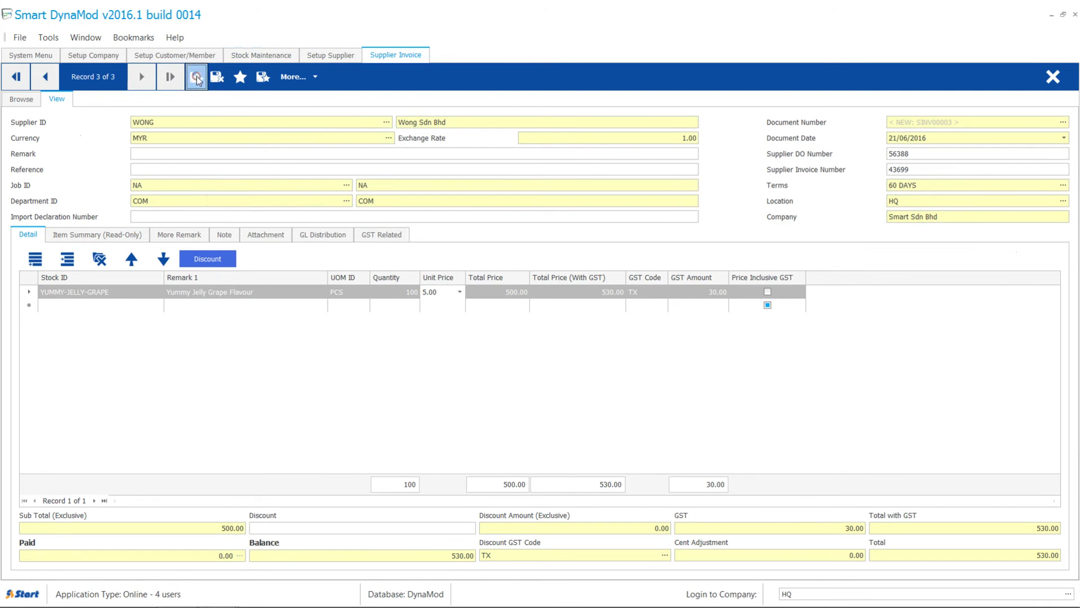
{"action": "left_click", "coordinate": [30, 55]}
Step: Start a new customer invoice for customer LEE
{"action": "left_click", "coordinate": [60, 229]}
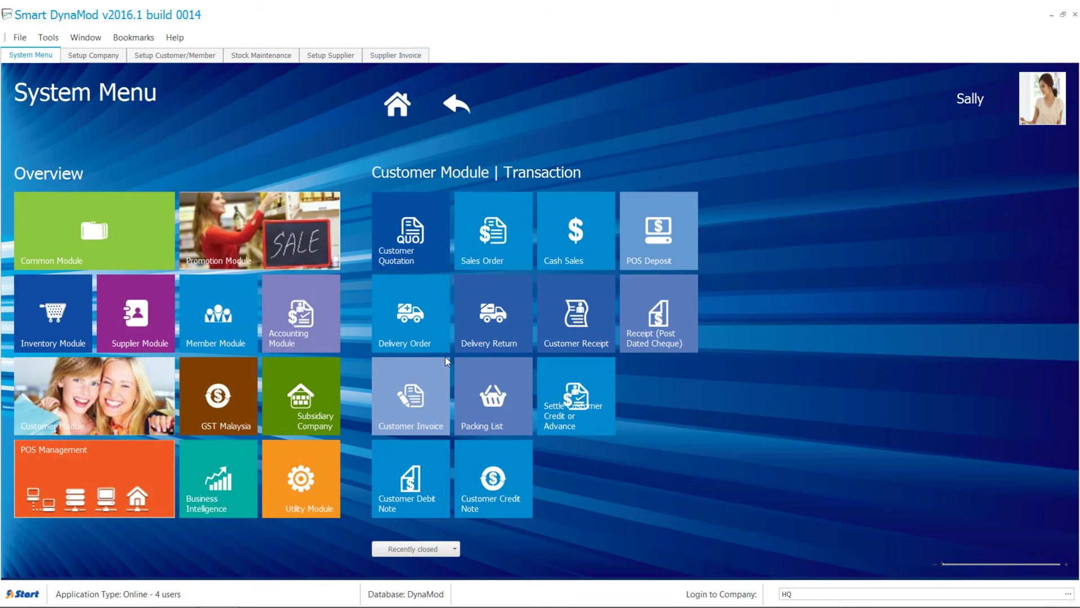
{"action": "left_click", "coordinate": [434, 384]}
{"action": "left_click", "coordinate": [195, 75]}
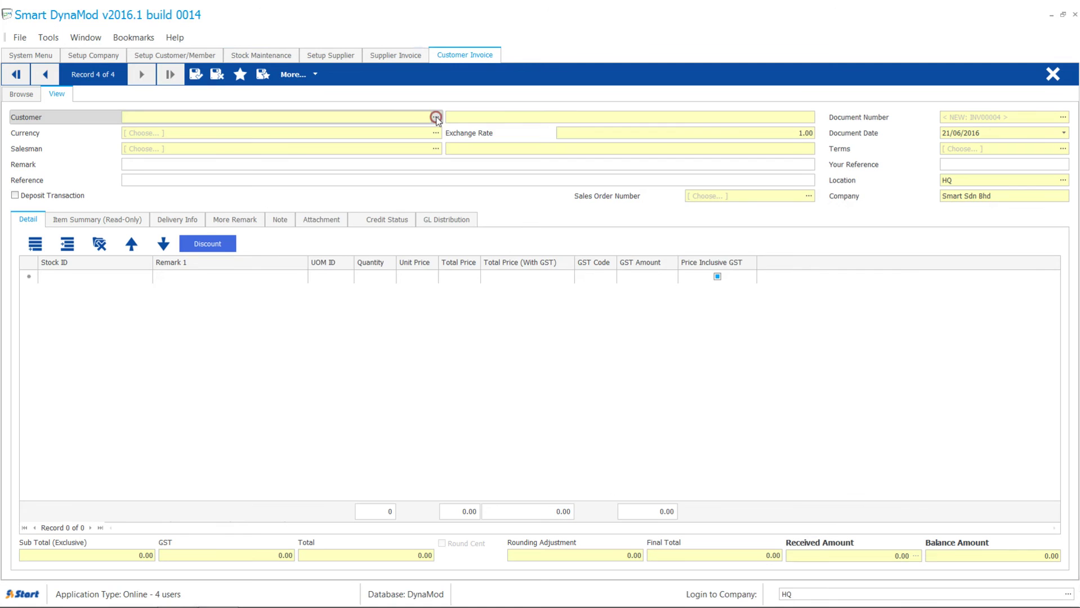
{"action": "left_click", "coordinate": [435, 117]}
{"action": "left_click", "coordinate": [431, 191]}
{"action": "double_click", "coordinate": [431, 191]}
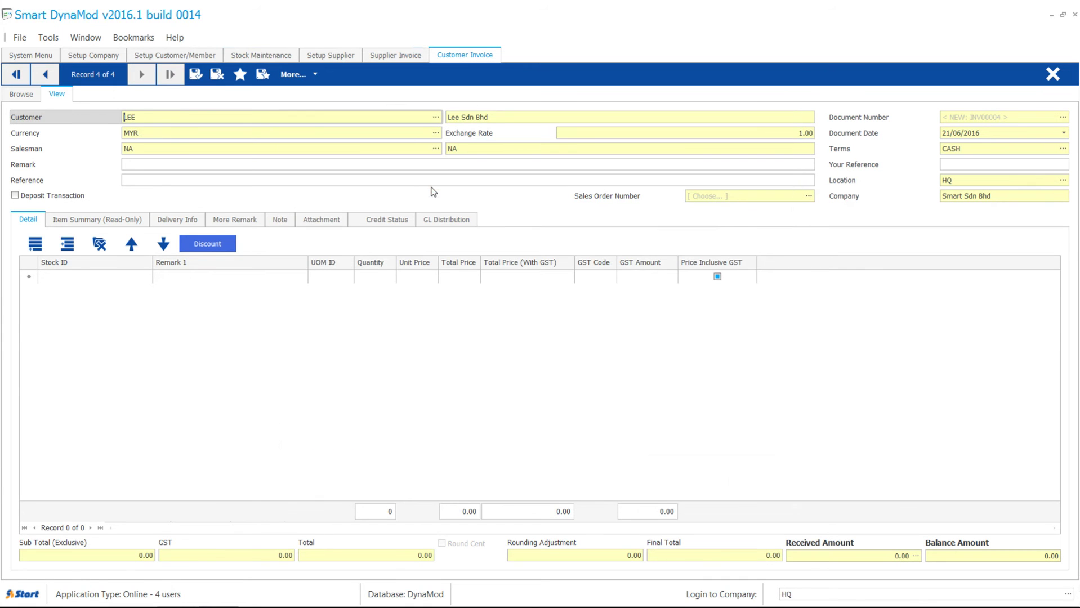
Step: Add a line for 100 YUMMY-JELLY-GRAPE and save invoice INV00004
{"action": "left_click", "coordinate": [32, 245]}
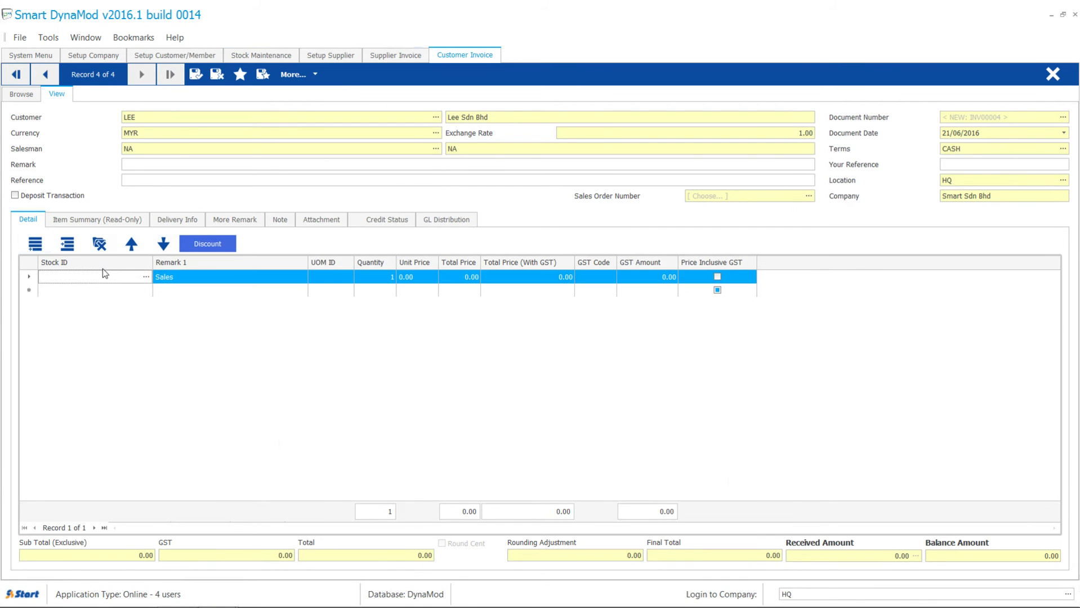
{"action": "left_click", "coordinate": [146, 279]}
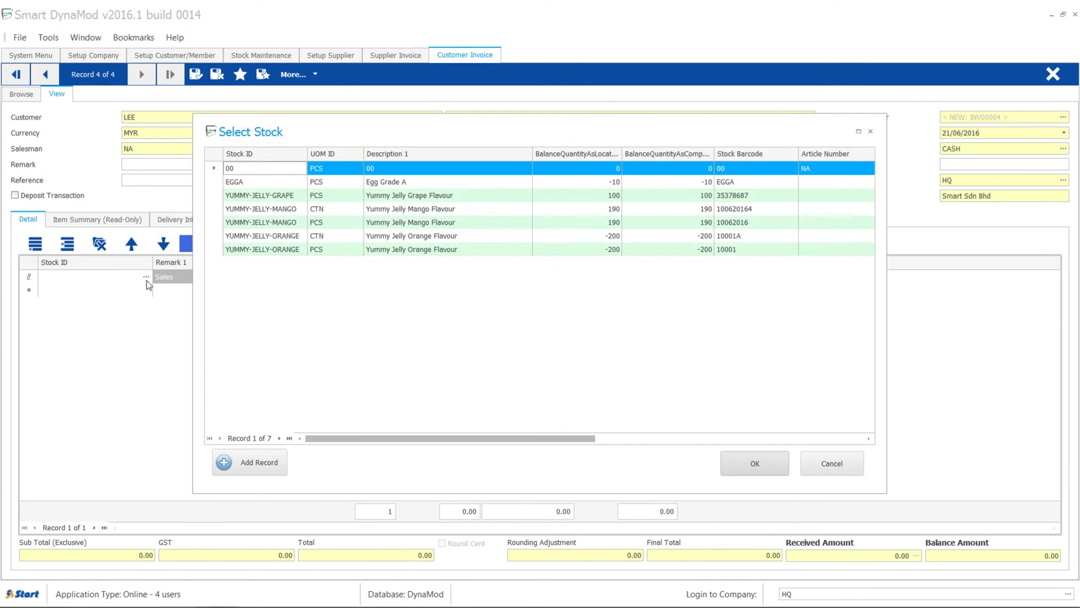
{"action": "double_click", "coordinate": [262, 197]}
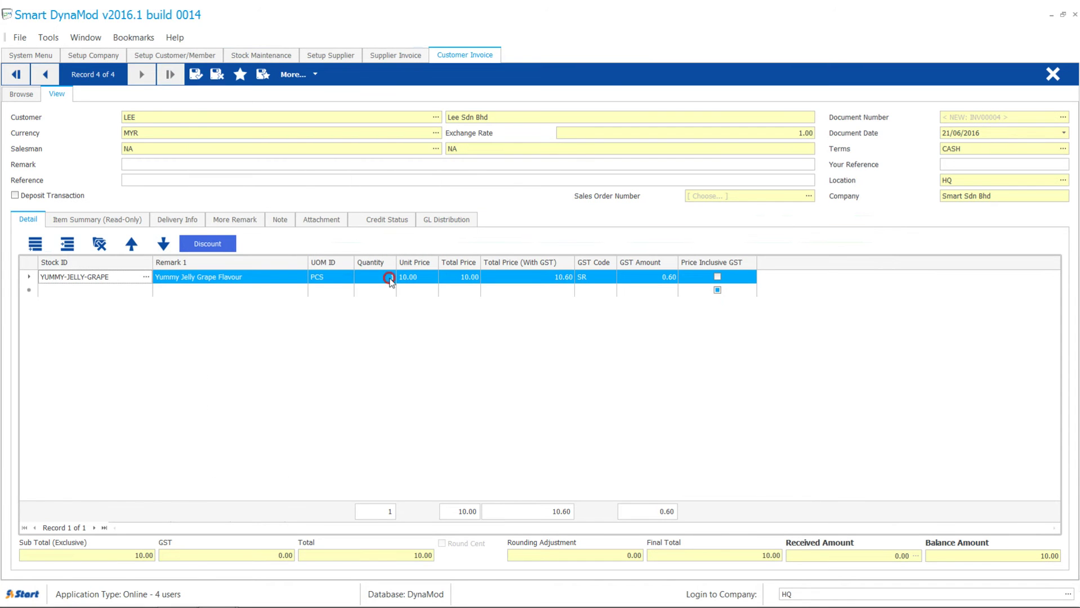
{"action": "left_click", "coordinate": [390, 278]}
{"action": "type", "text": "00"}
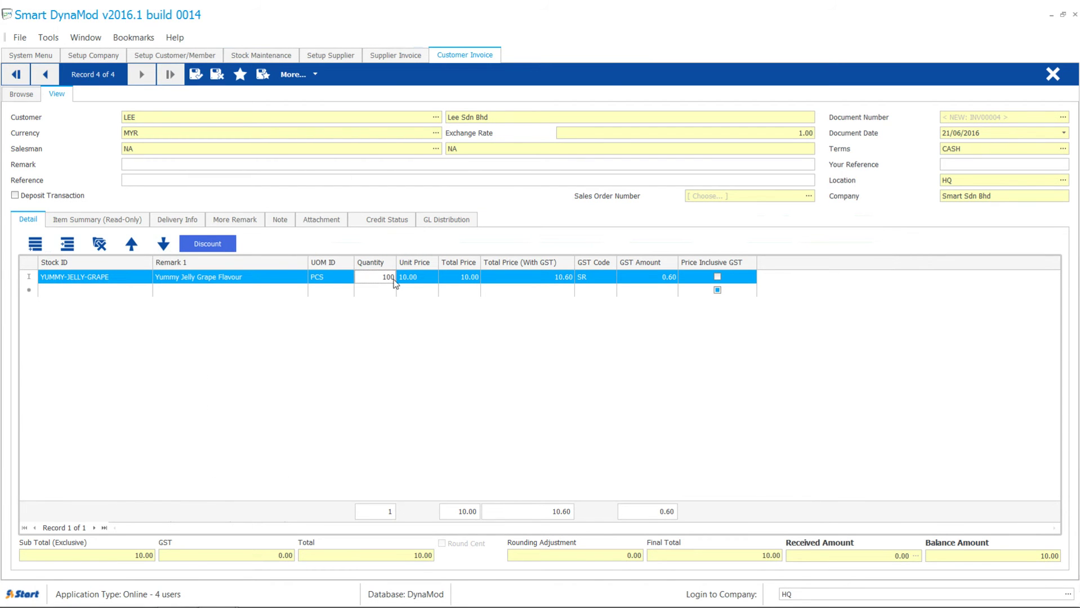
{"action": "key", "text": "Tab"}
{"action": "left_click", "coordinate": [199, 76]}
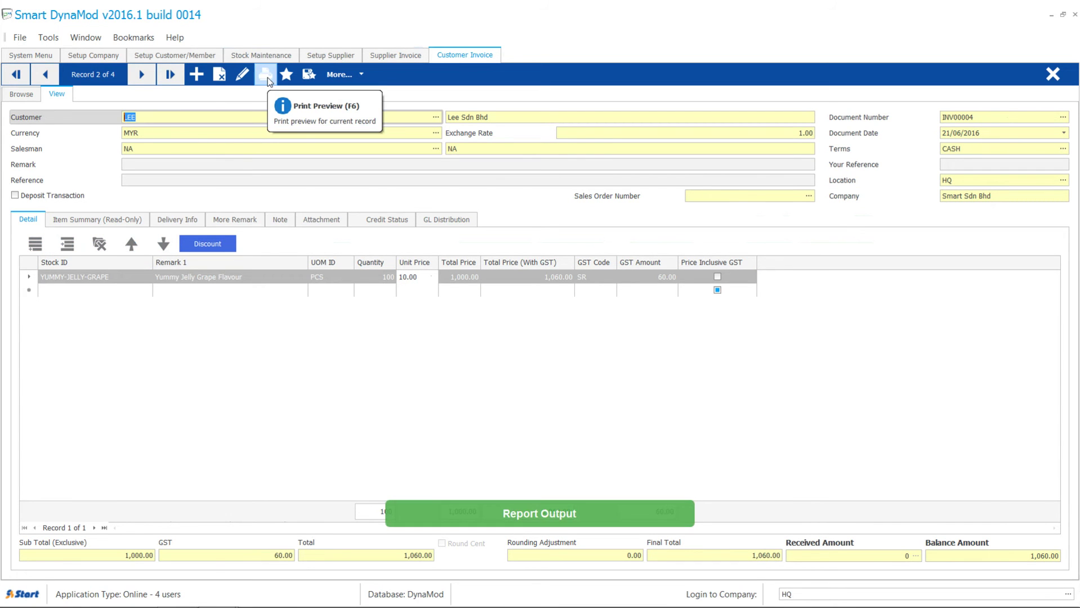
Step: Preview invoice INV00004 in the Tax Invoice (A4) format
{"action": "left_click", "coordinate": [265, 75]}
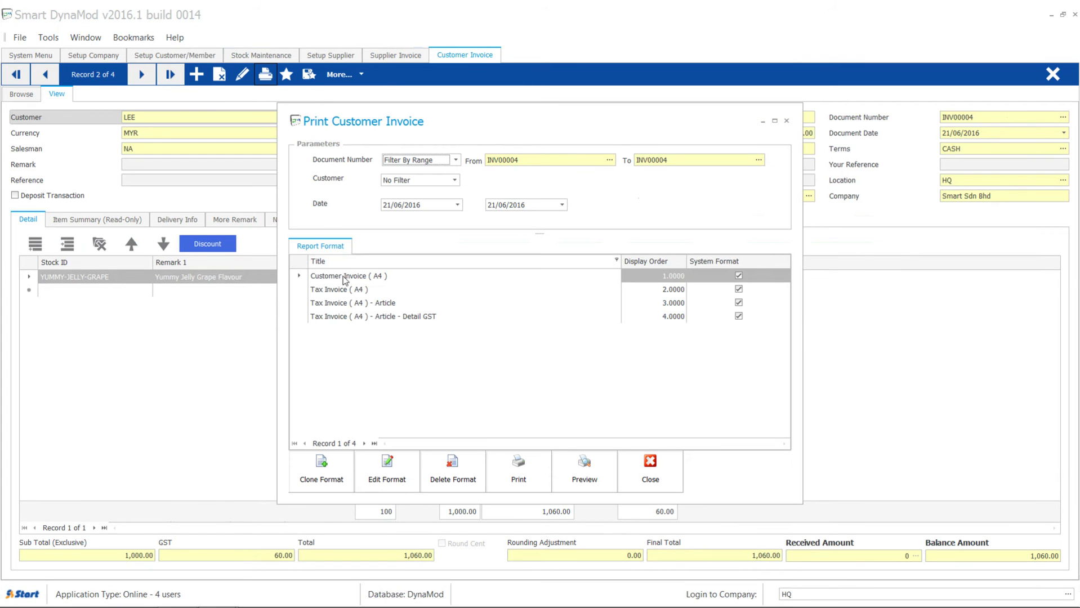
{"action": "left_click", "coordinate": [349, 291]}
{"action": "left_click", "coordinate": [579, 470]}
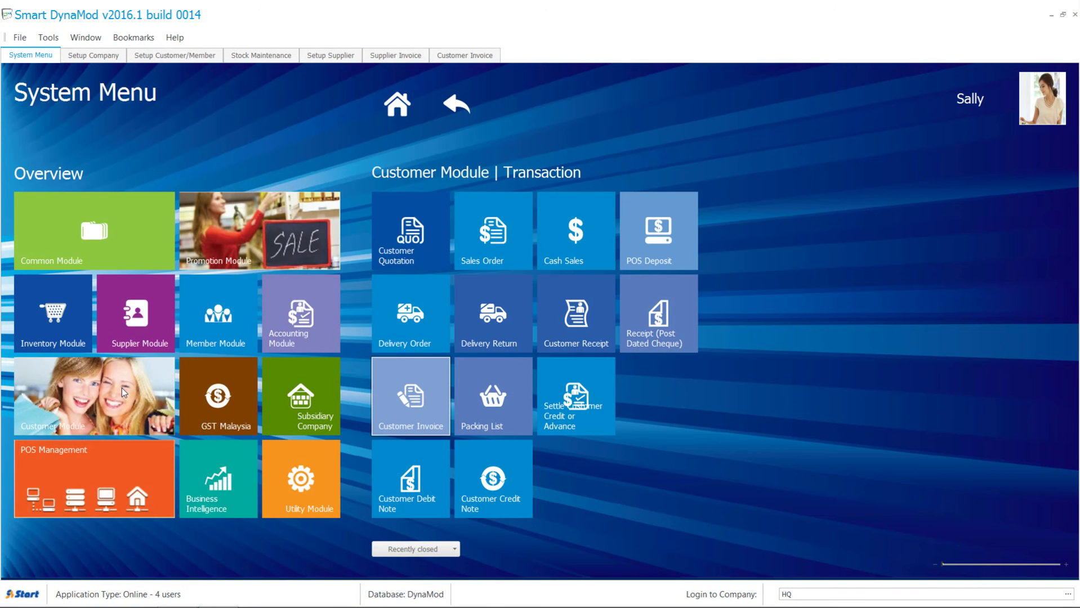
Step: Preview the Customer Invoice Listing for 01/06/2016–21/06/2016, grand total 2,968.00
{"action": "left_click", "coordinate": [122, 388]}
{"action": "left_click", "coordinate": [493, 332]}
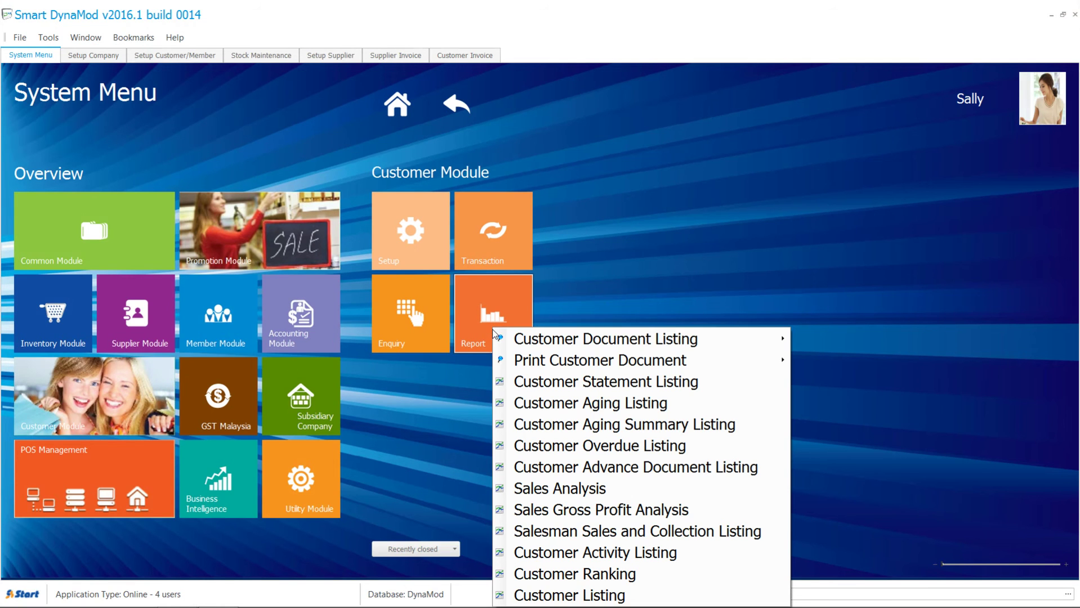
{"action": "mouse_move", "coordinate": [605, 338]}
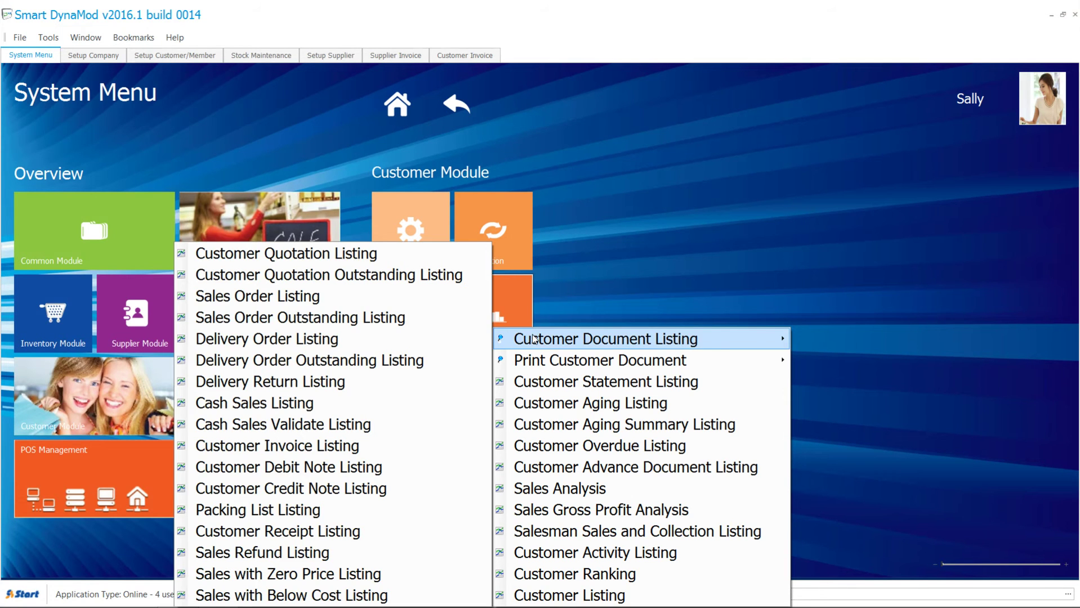
{"action": "left_click", "coordinate": [395, 445]}
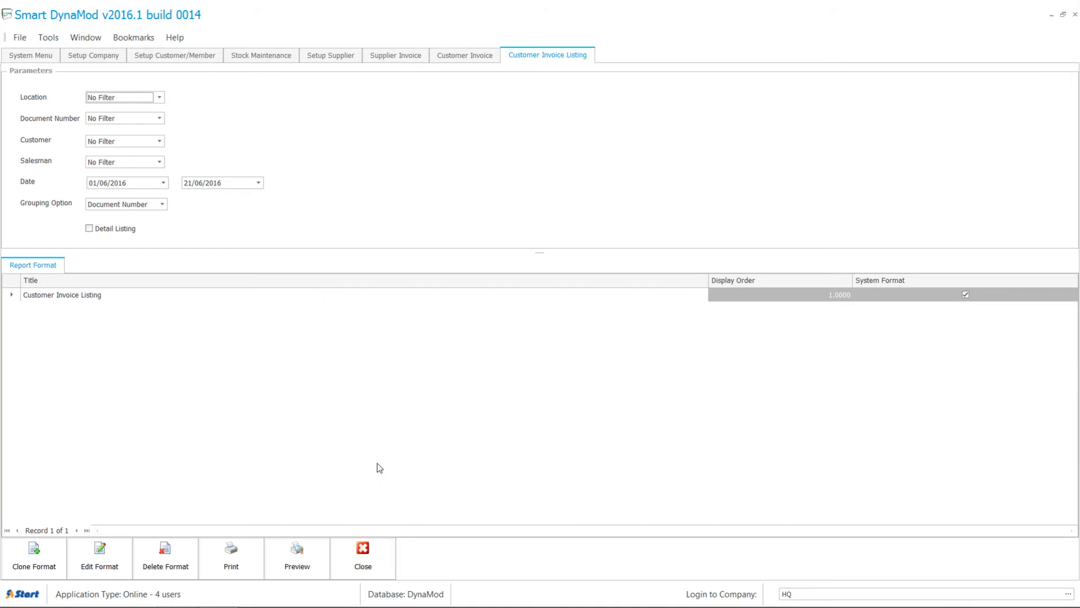
{"action": "left_click", "coordinate": [297, 557]}
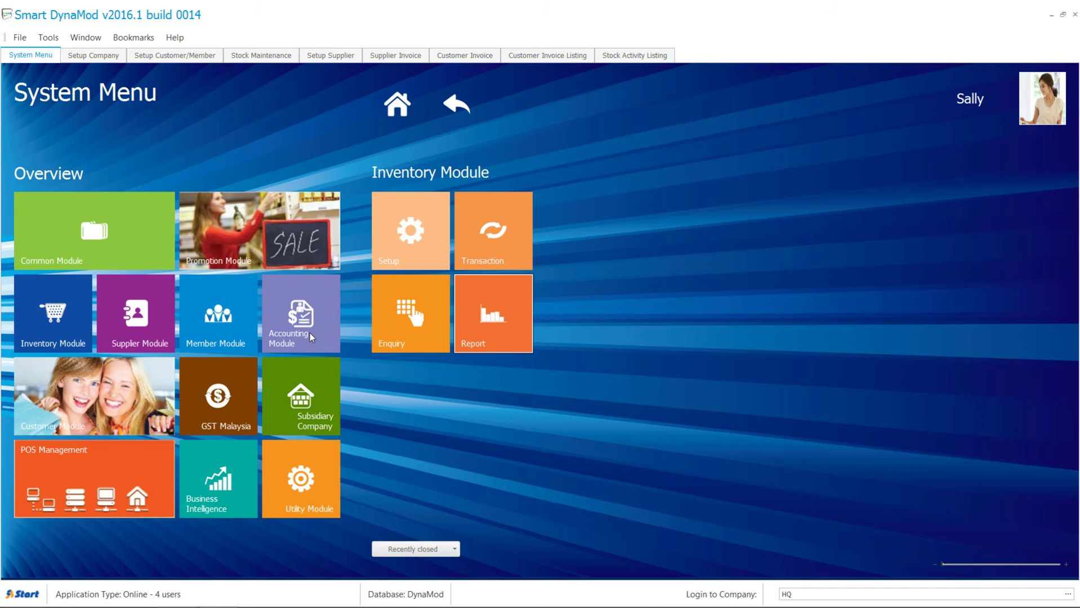
Step: Open the Chart of Account in the Accounting Module setup
{"action": "left_click", "coordinate": [310, 333]}
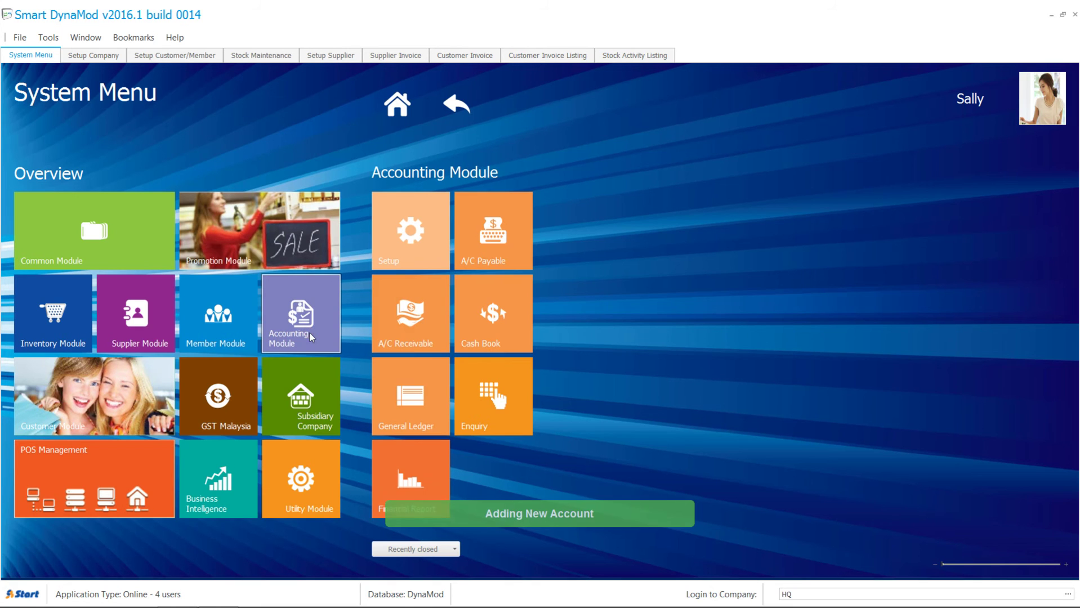
{"action": "left_click", "coordinate": [411, 267]}
{"action": "left_click", "coordinate": [525, 248]}
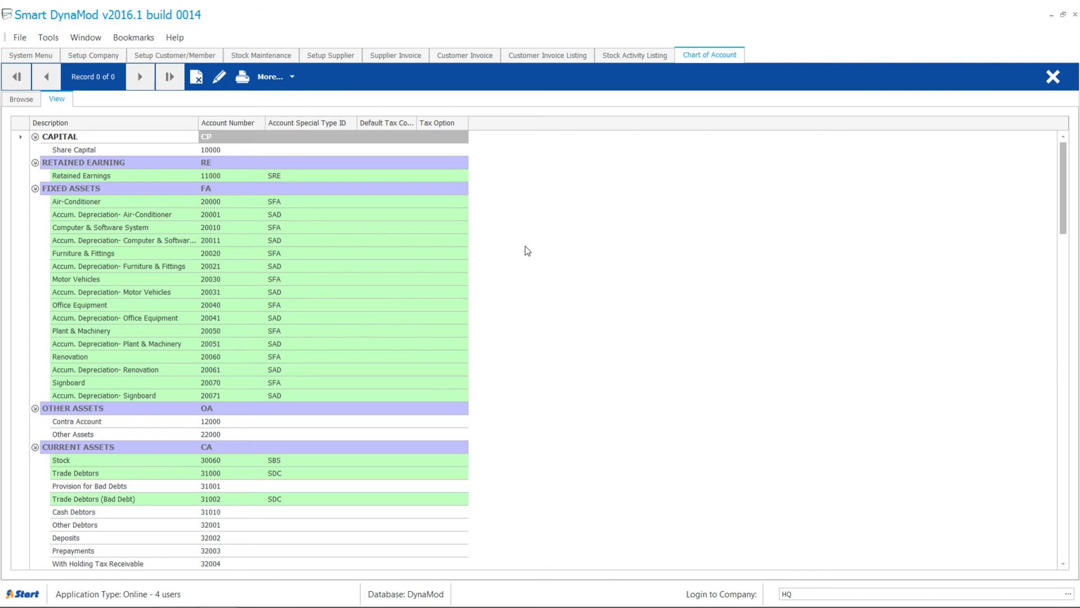
{"action": "scroll", "coordinate": [354, 319], "scroll_direction": "down", "scroll_amount": 5}
Step: Create and save bank account 30013, 'Bank - CIMB Bank', under Current Assets
{"action": "left_click", "coordinate": [291, 76]}
{"action": "mouse_move", "coordinate": [317, 117]}
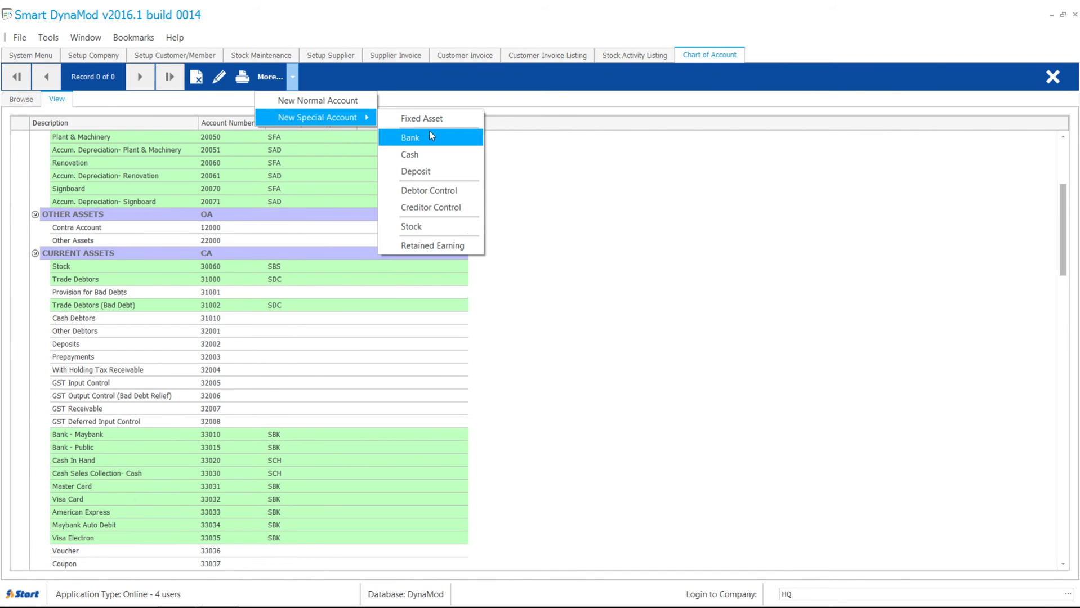
{"action": "left_click", "coordinate": [430, 137]}
{"action": "left_click", "coordinate": [502, 178]}
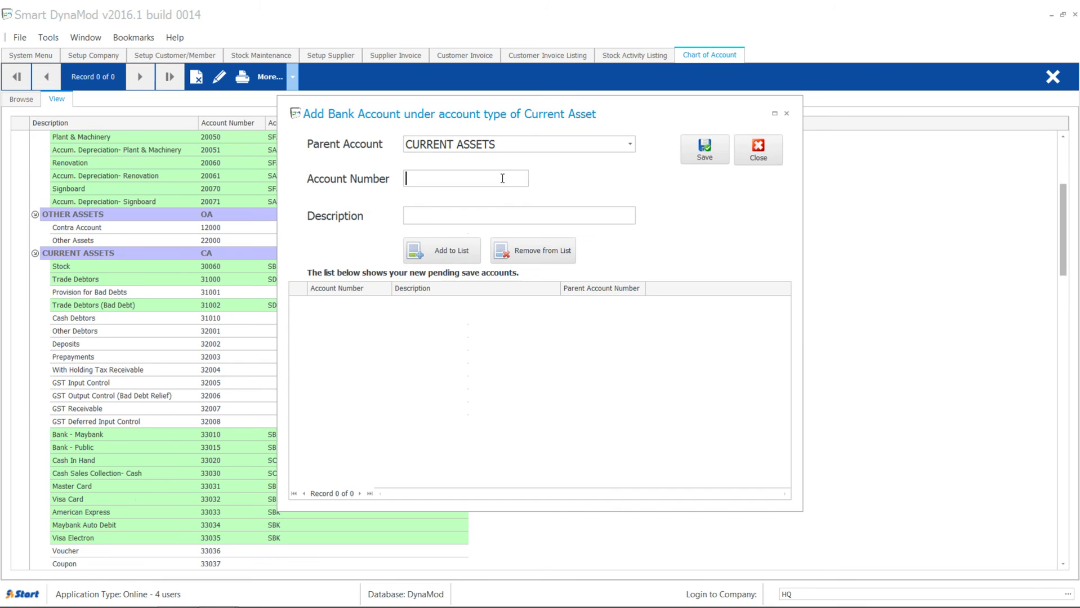
{"action": "type", "text": "30013"}
{"action": "left_click", "coordinate": [511, 218]}
{"action": "type", "text": "Bank - CIMB Bank"}
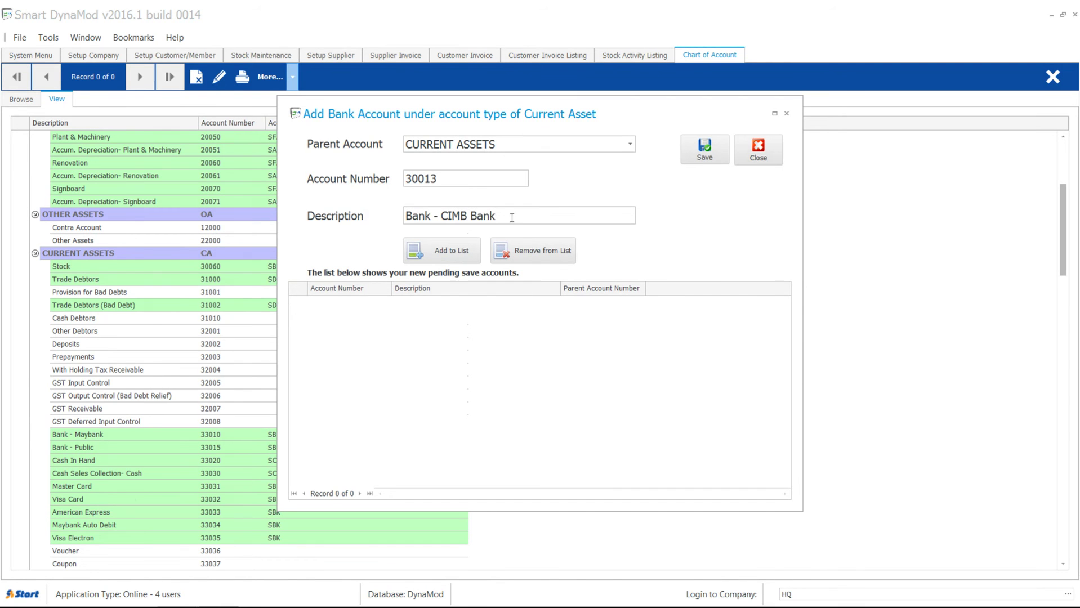
{"action": "left_click", "coordinate": [459, 251]}
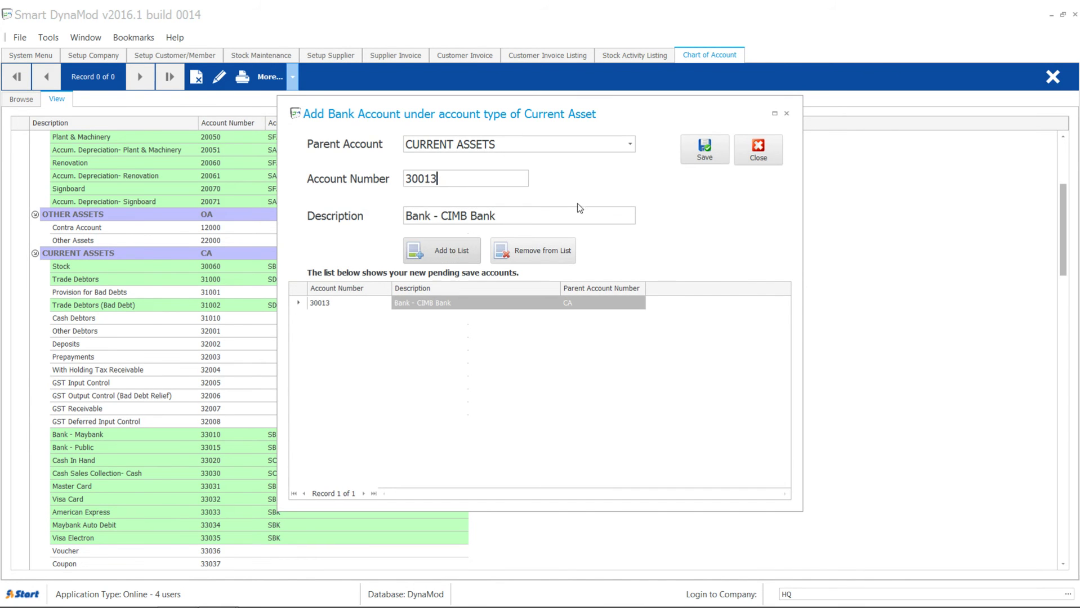
{"action": "left_click", "coordinate": [698, 157]}
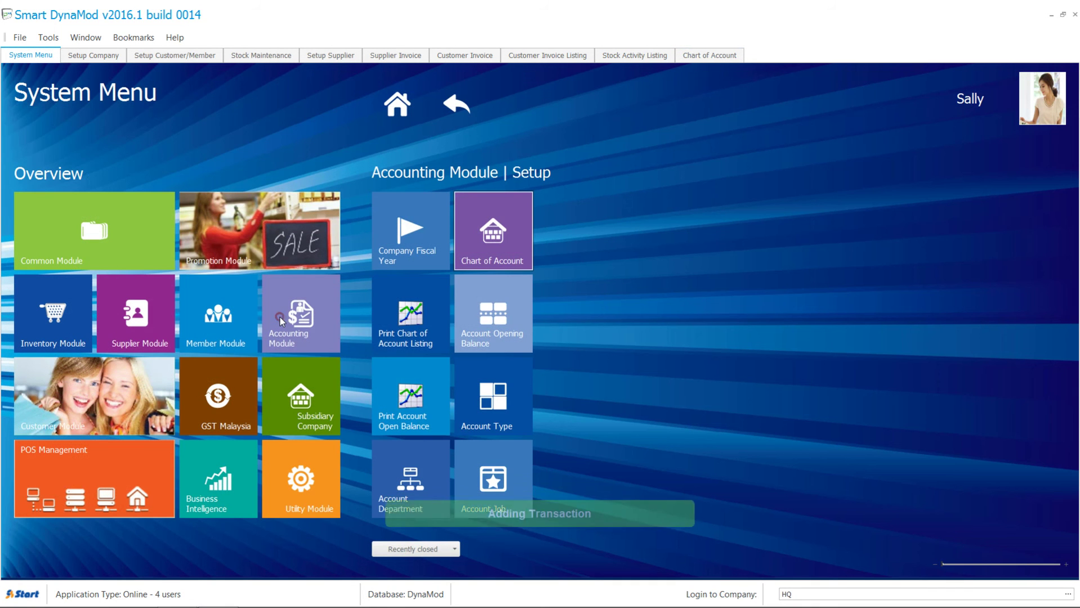
Step: Start a new Cash Book receipt with payment type Other Receipt
{"action": "left_click", "coordinate": [280, 317]}
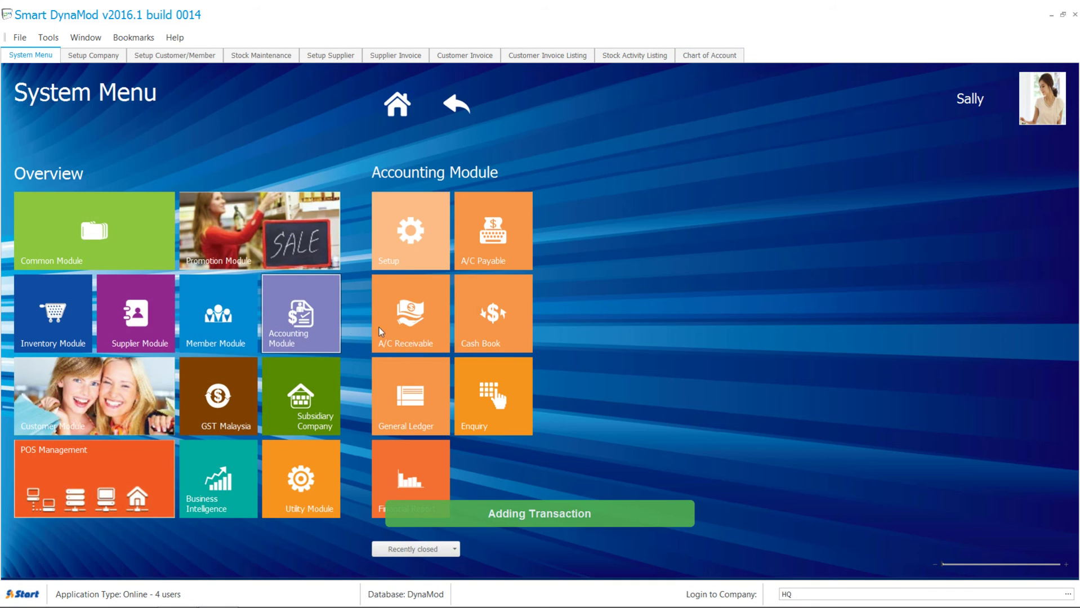
{"action": "left_click", "coordinate": [478, 338]}
{"action": "left_click", "coordinate": [430, 261]}
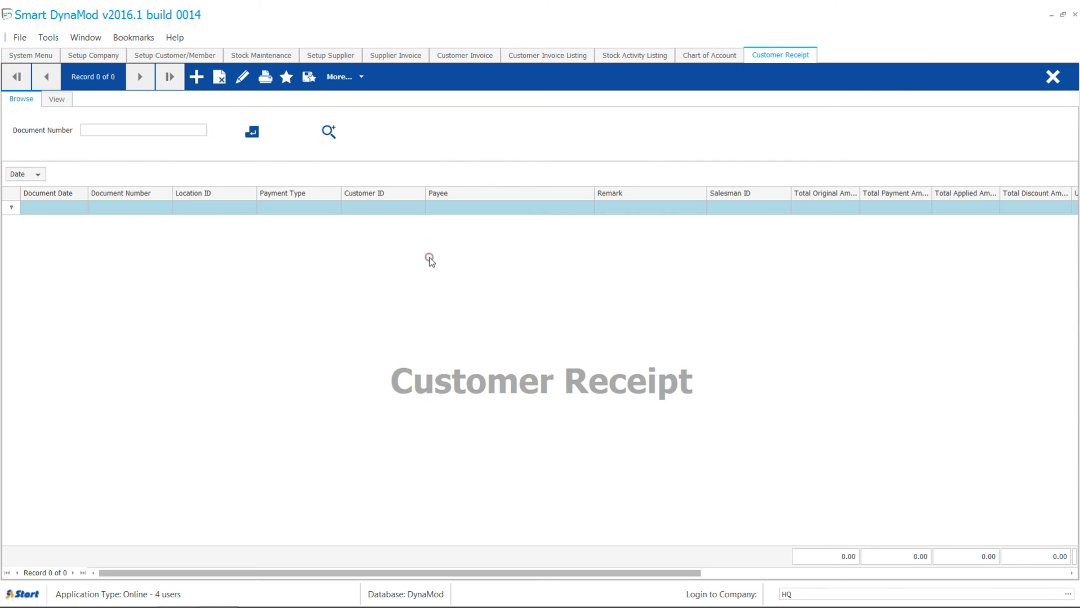
{"action": "left_click", "coordinate": [196, 76]}
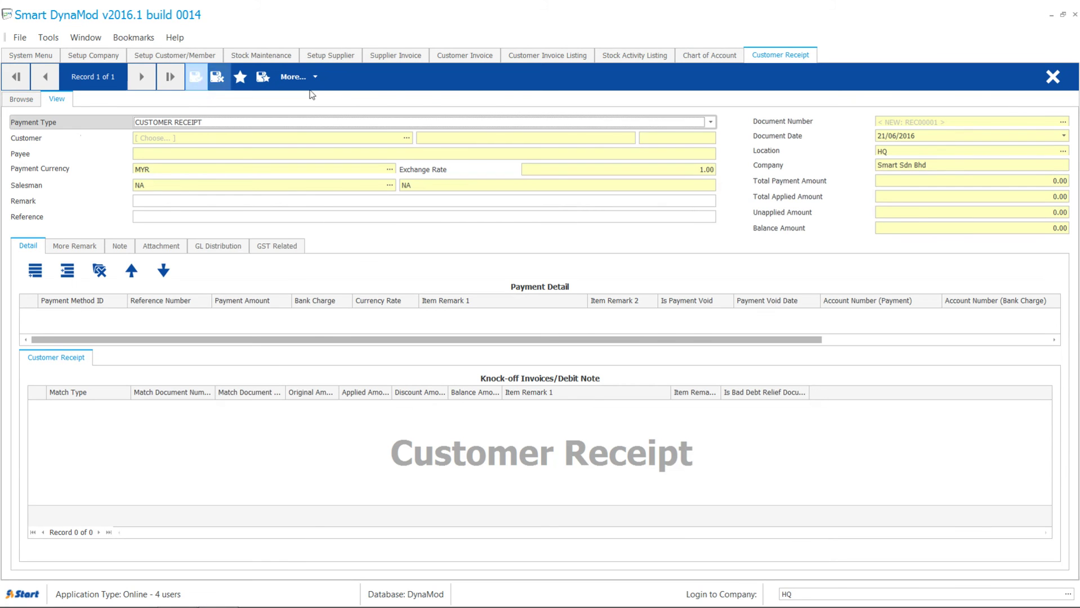
{"action": "left_click", "coordinate": [711, 123]}
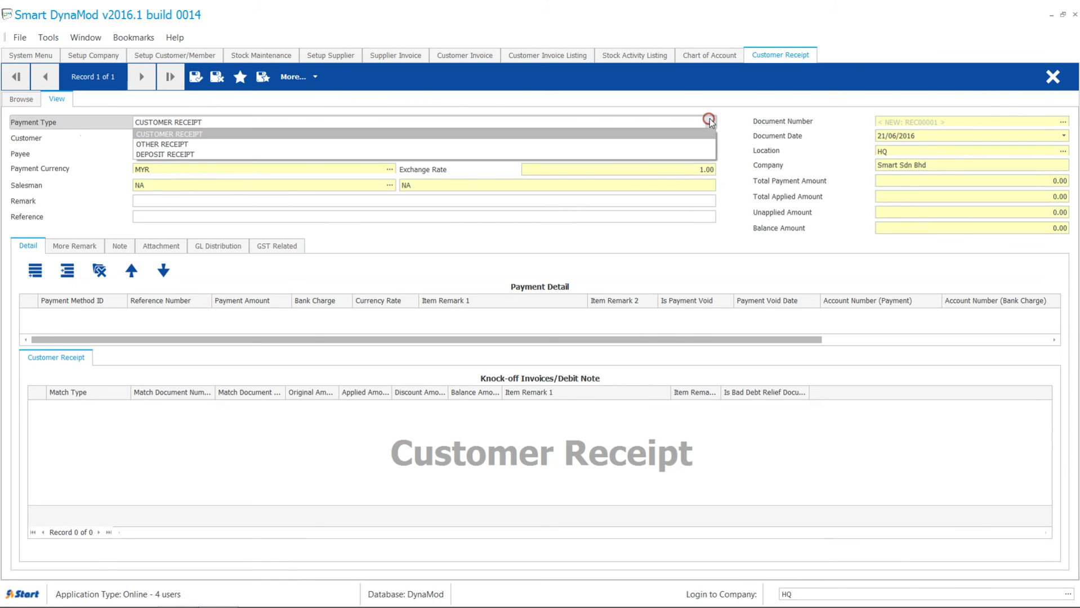
{"action": "left_click", "coordinate": [694, 145]}
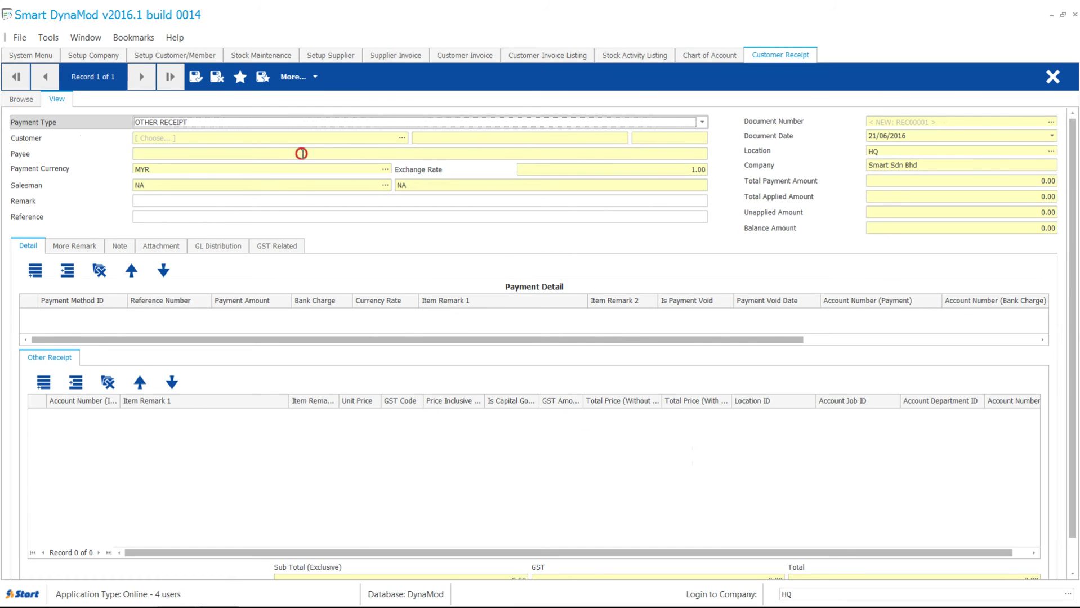
Step: Enter payee Director and a CASH payment line of 500,000.00
{"action": "left_click", "coordinate": [302, 153]}
{"action": "type", "text": "Director"}
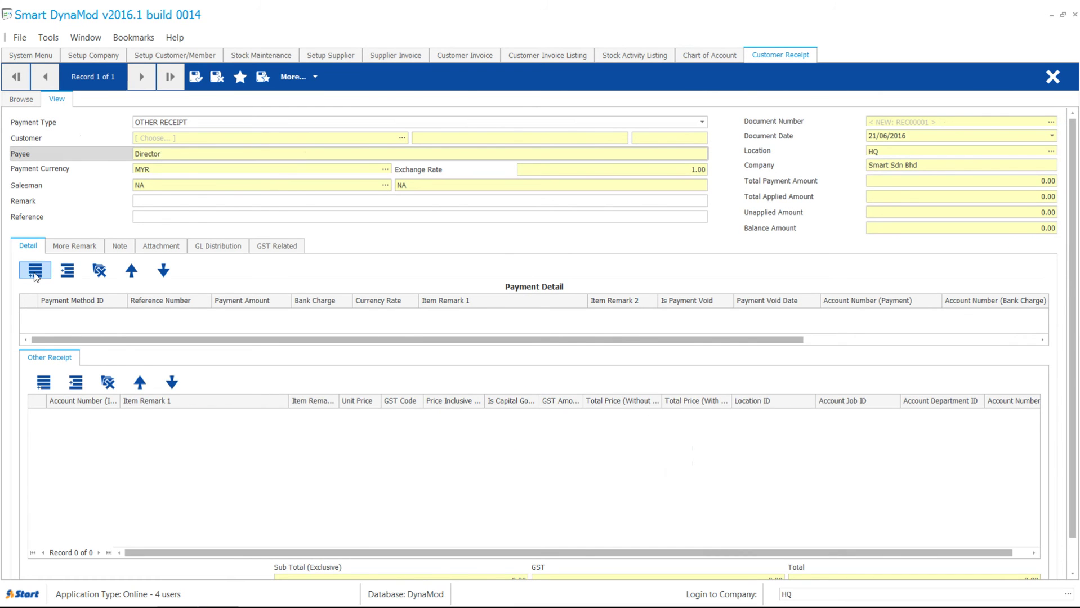
{"action": "left_click", "coordinate": [35, 270]}
{"action": "left_click", "coordinate": [121, 315]}
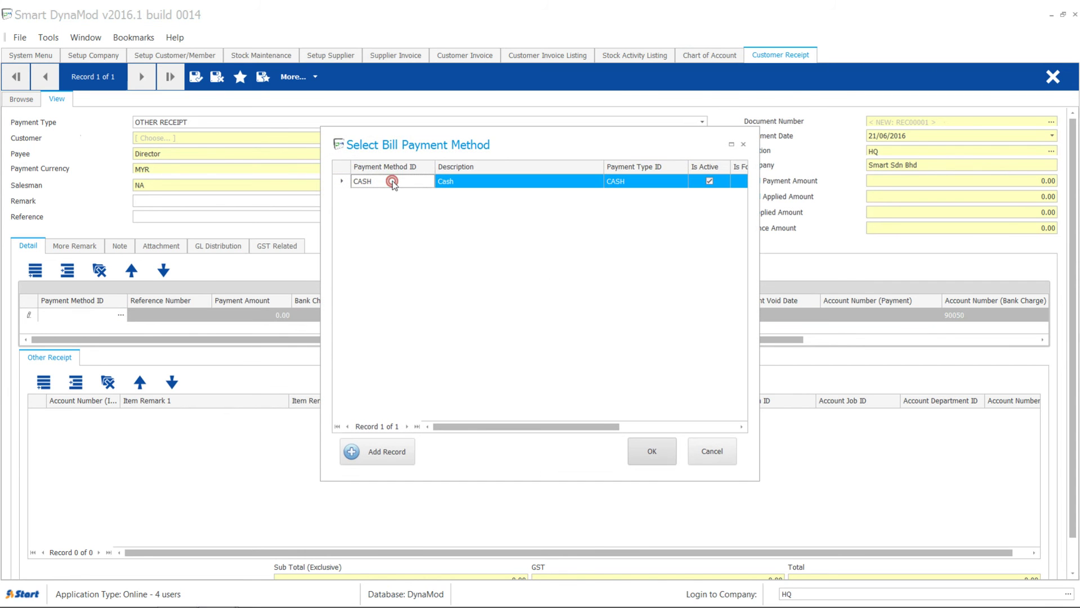
{"action": "double_click", "coordinate": [392, 182]}
{"action": "left_click", "coordinate": [254, 316]}
{"action": "type", "text": "500000"}
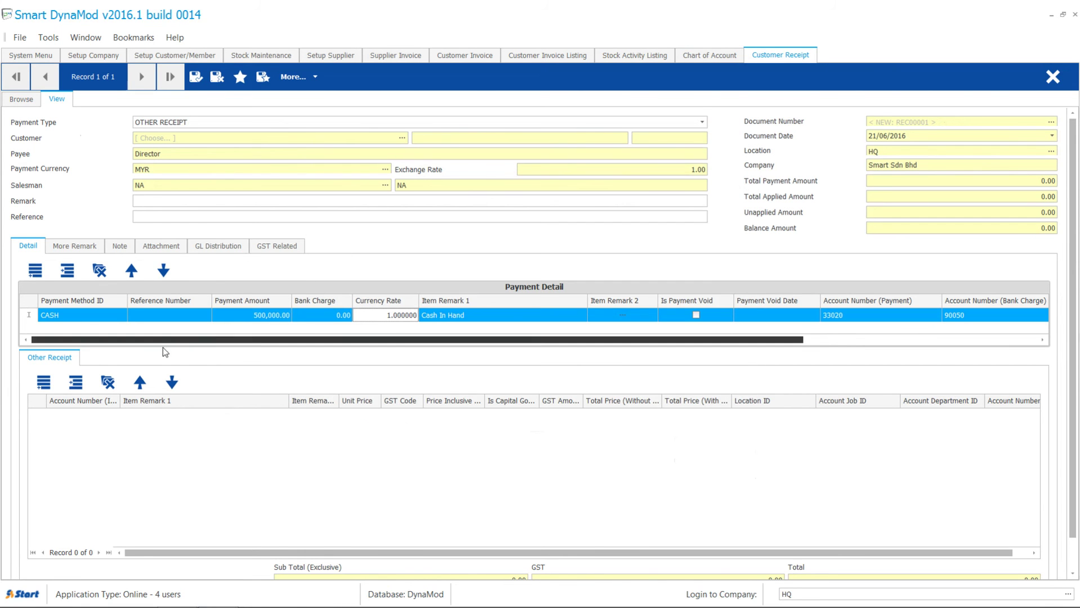
Step: Add a 500,000.00 line to account 10000 Share Capital and save the receipt
{"action": "left_click", "coordinate": [42, 383]}
{"action": "left_click", "coordinate": [80, 415]}
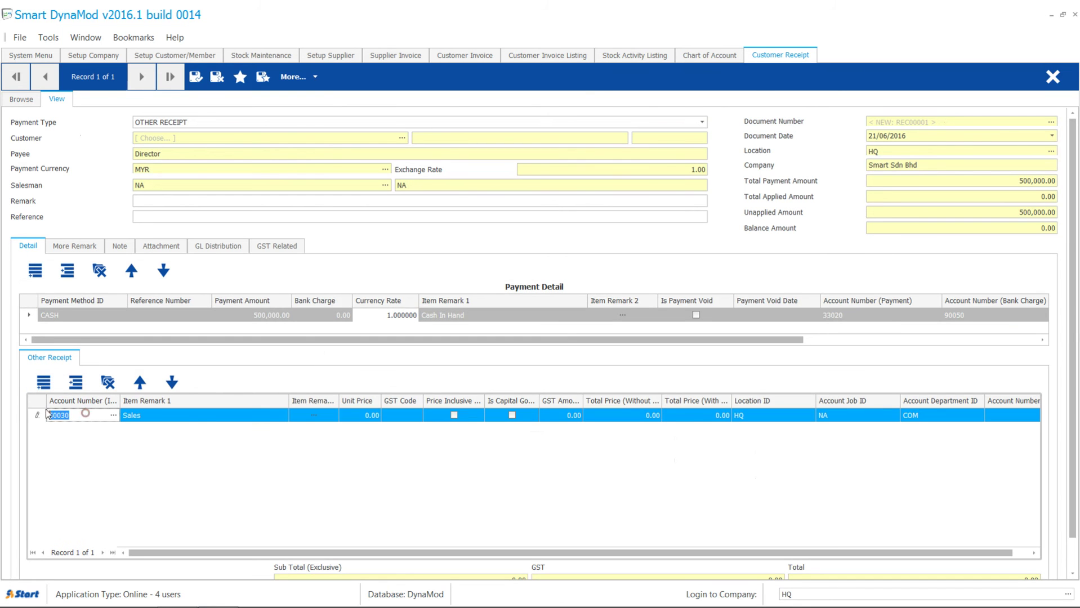
{"action": "type", "text": "10000"}
{"action": "left_click", "coordinate": [363, 415]}
{"action": "type", "text": "500"}
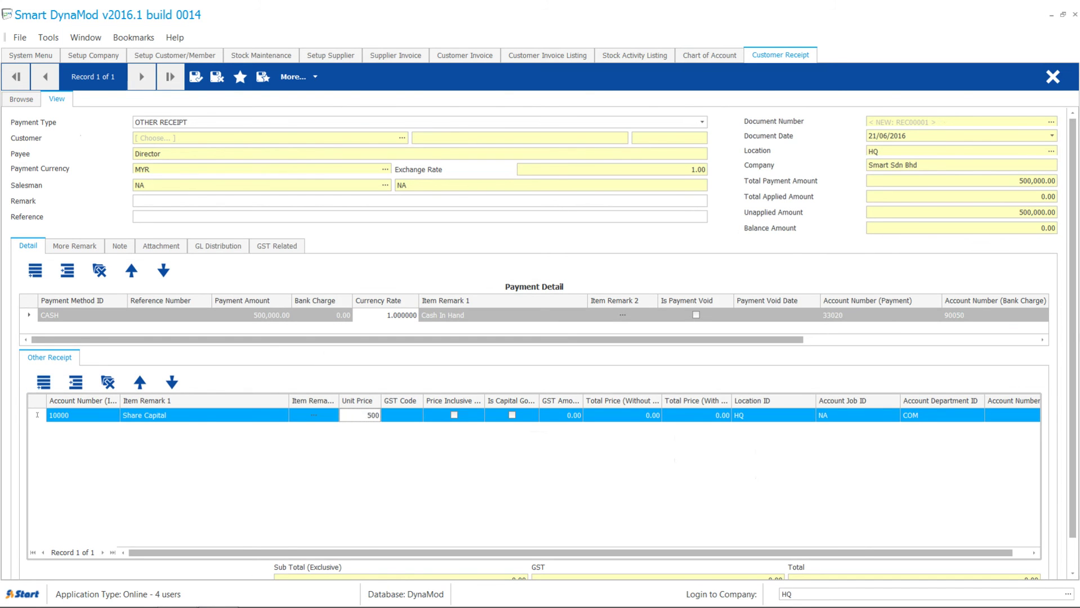
{"action": "key", "text": "Tab"}
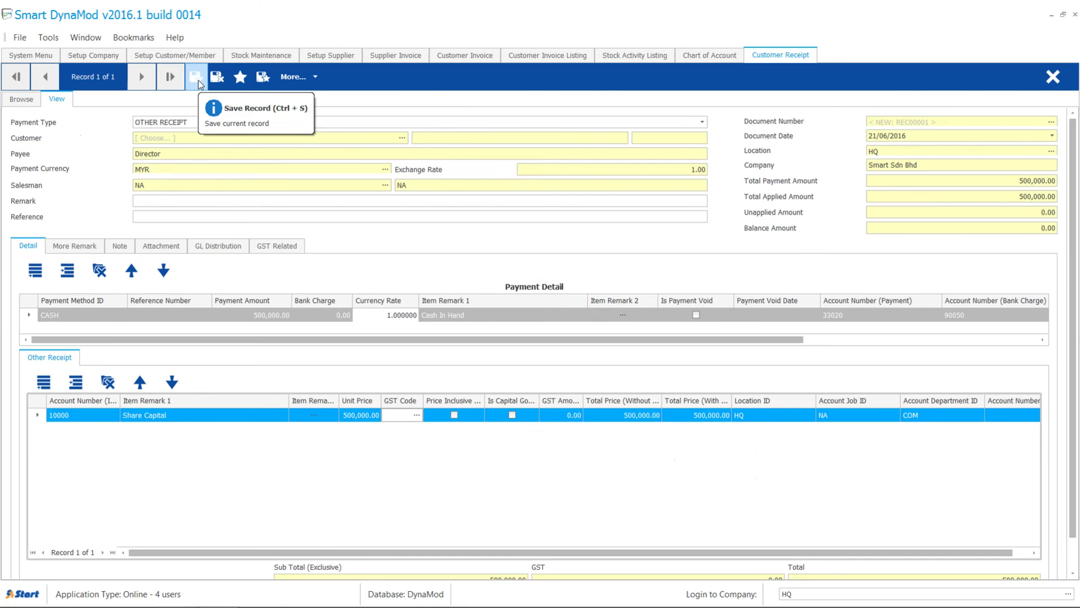
{"action": "left_click", "coordinate": [194, 76]}
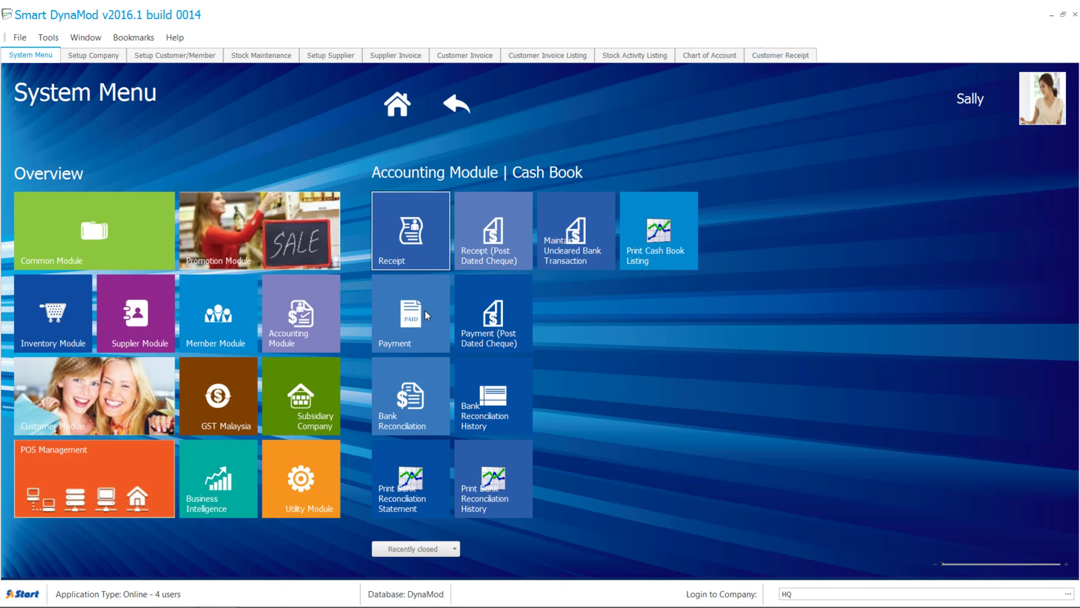
Step: Start a new payment voucher for supplier WONG (Wong Sdn Bhd)
{"action": "left_click", "coordinate": [424, 310]}
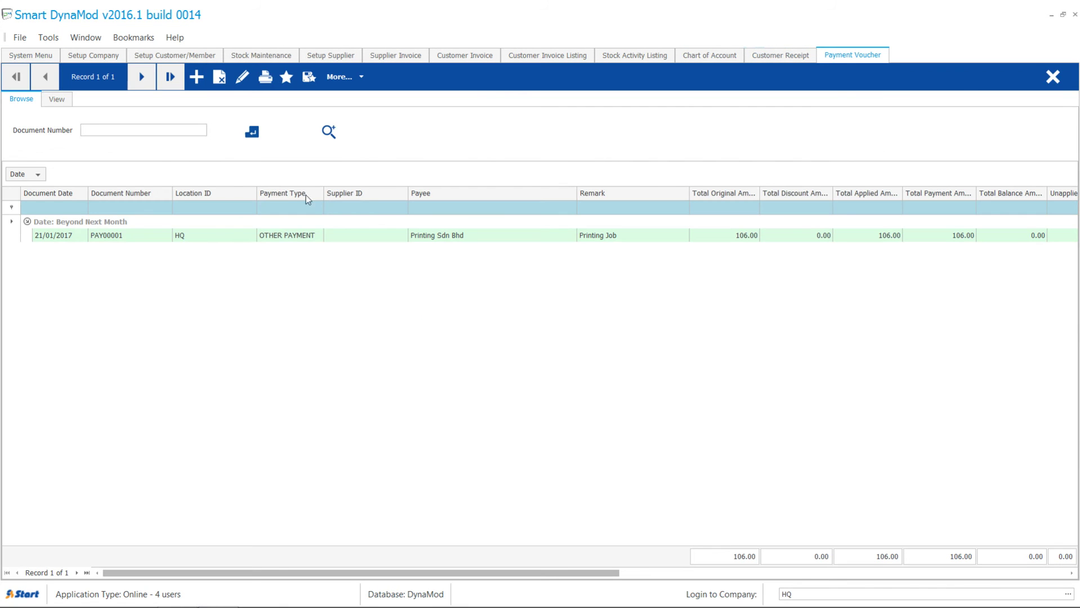
{"action": "left_click", "coordinate": [193, 77]}
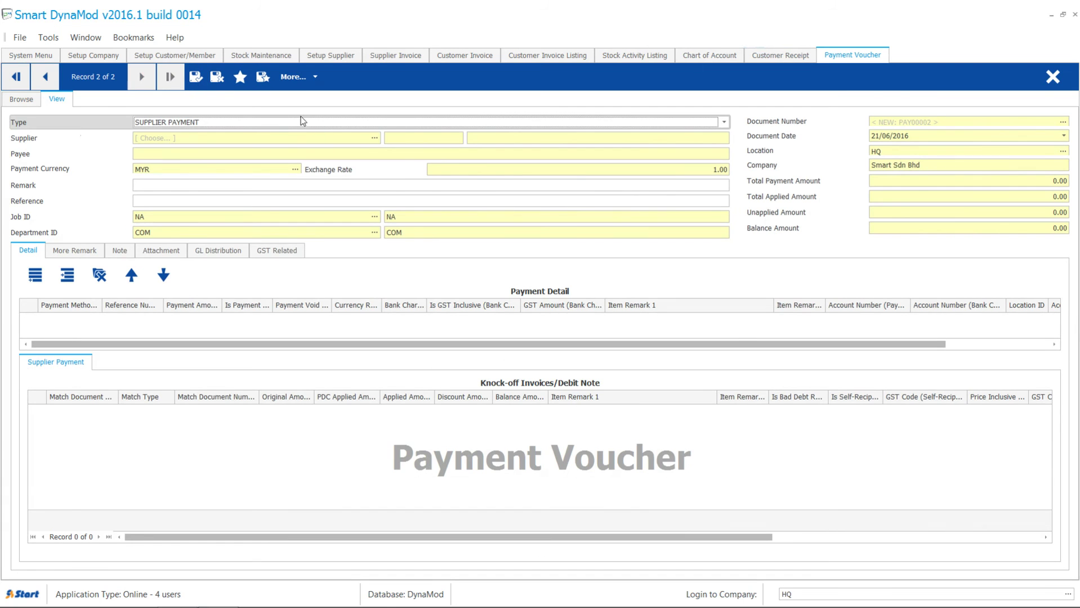
{"action": "left_click", "coordinate": [374, 138]}
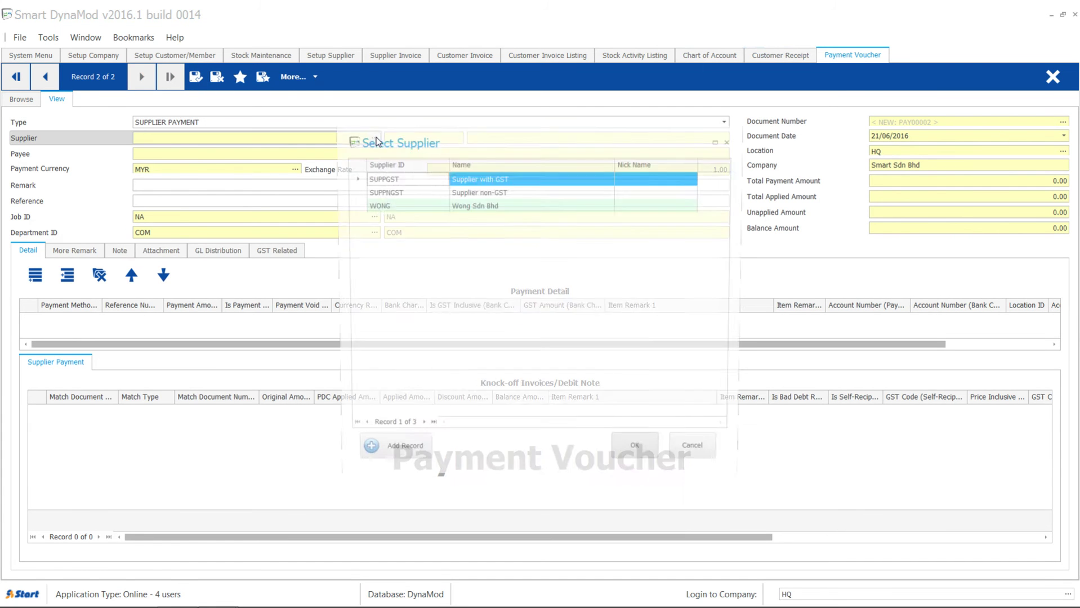
{"action": "double_click", "coordinate": [397, 206]}
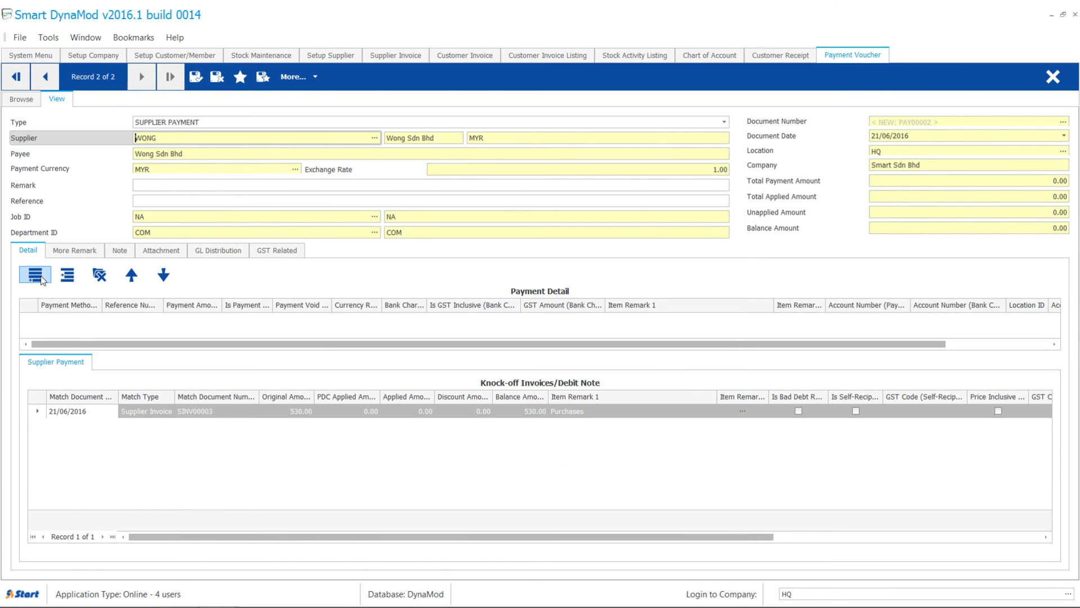
Step: Add a CASH line applying 530.00 to SINV00003 and save the payment
{"action": "left_click", "coordinate": [38, 276]}
{"action": "left_click", "coordinate": [102, 320]}
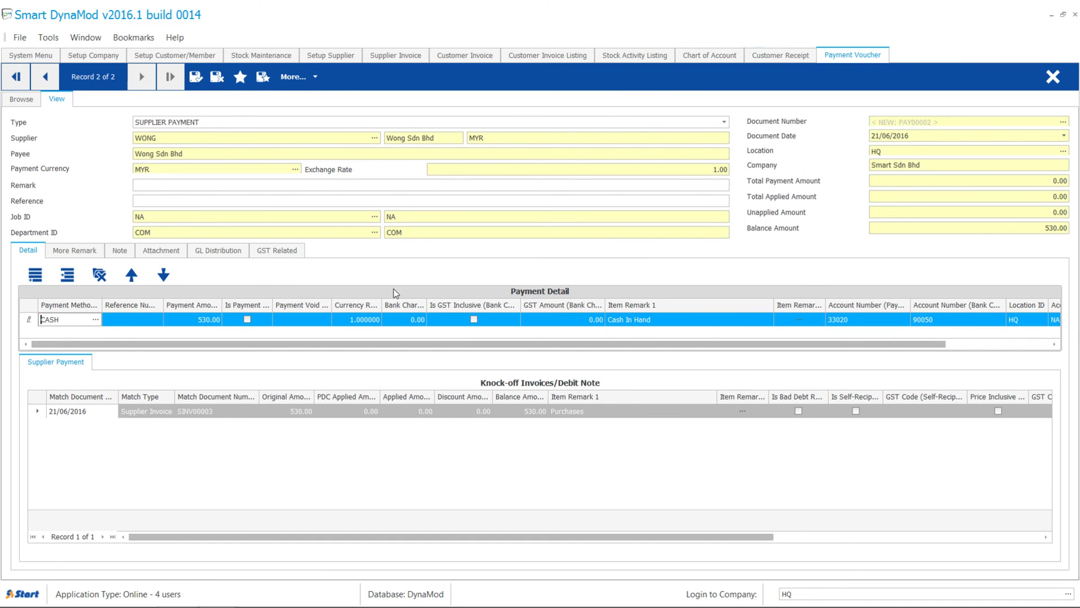
{"action": "left_click", "coordinate": [393, 412]}
{"action": "type", "text": "530"}
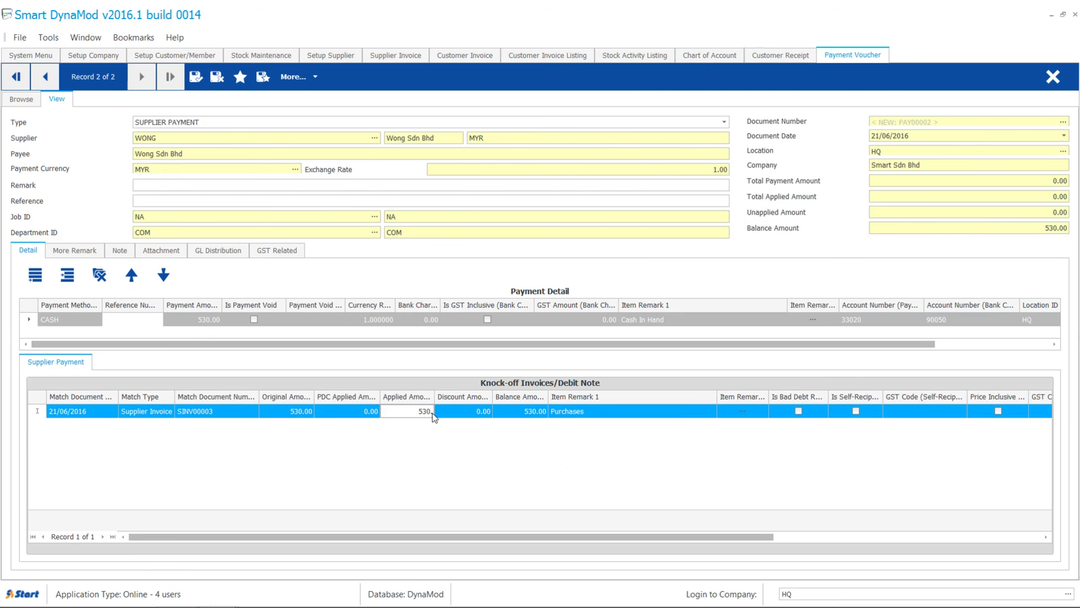
{"action": "key", "text": "Tab"}
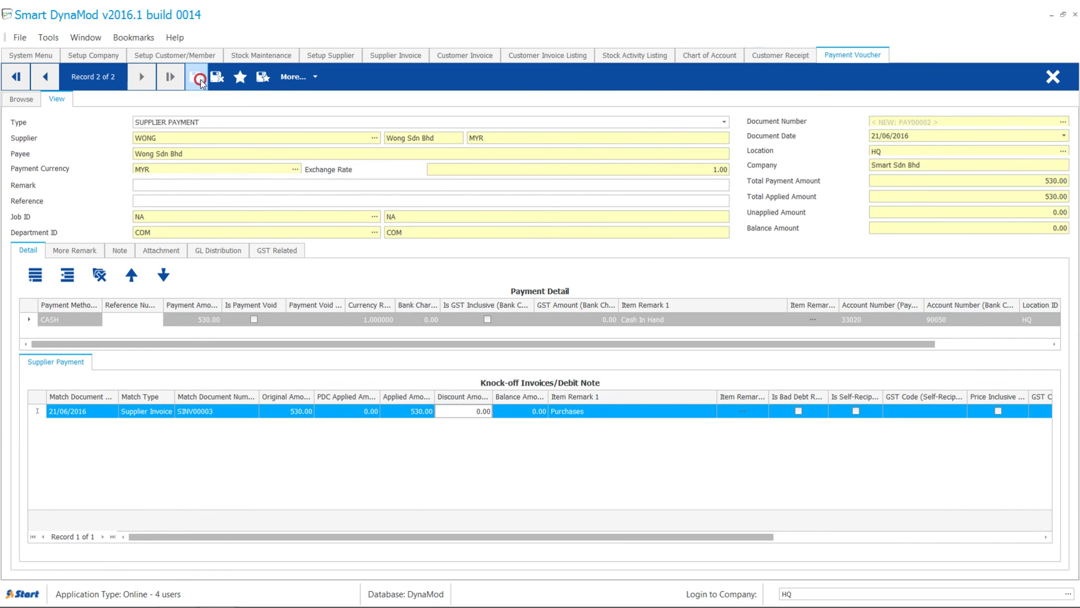
{"action": "left_click", "coordinate": [195, 77]}
{"action": "left_click", "coordinate": [31, 55]}
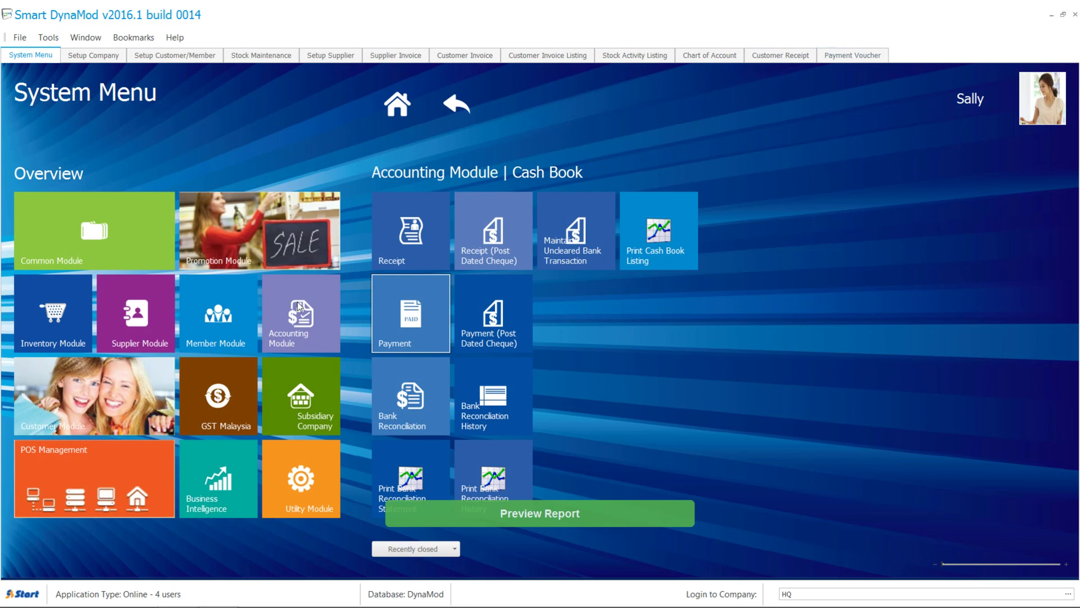
Step: Preview the Profit and Loss Listing: 2,800.00 sales, 1,140.00 purchases, 1,660.00 gross profit
{"action": "left_click", "coordinate": [297, 303]}
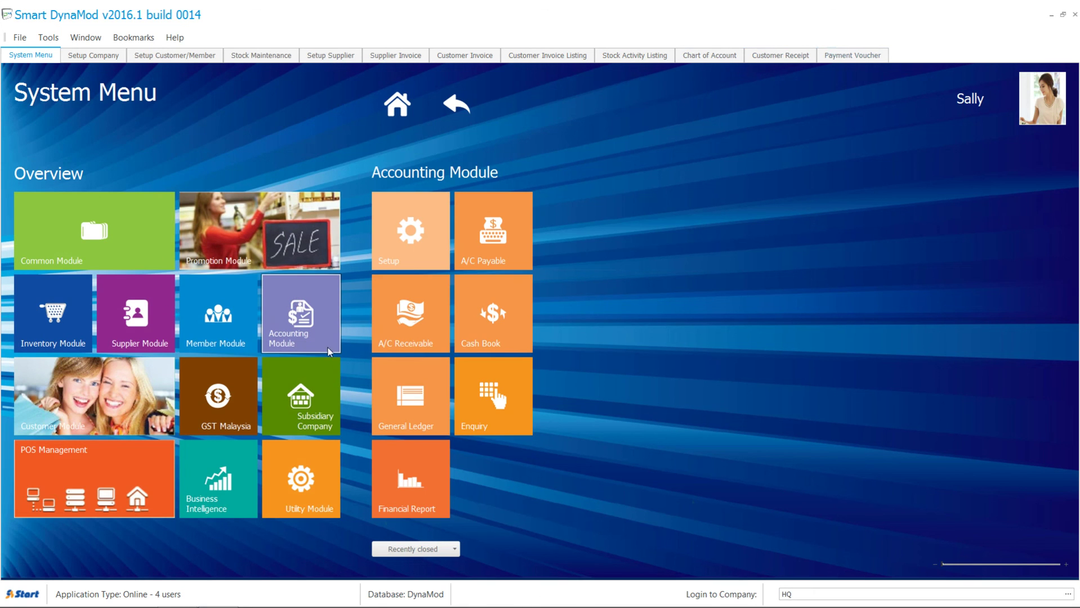
{"action": "left_click", "coordinate": [399, 458]}
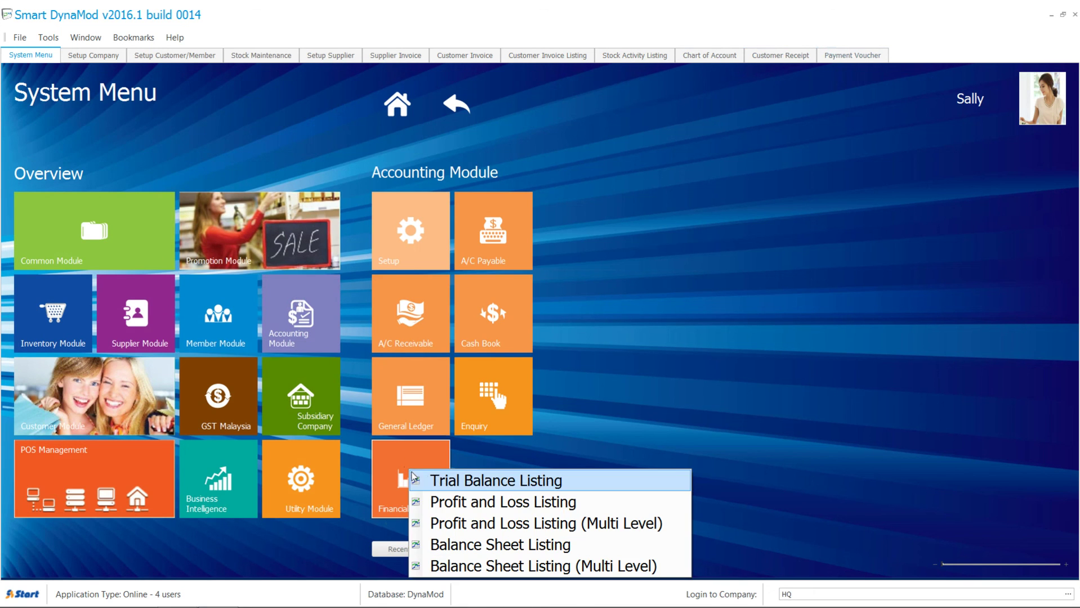
{"action": "left_click", "coordinate": [457, 503]}
{"action": "left_click", "coordinate": [309, 555]}
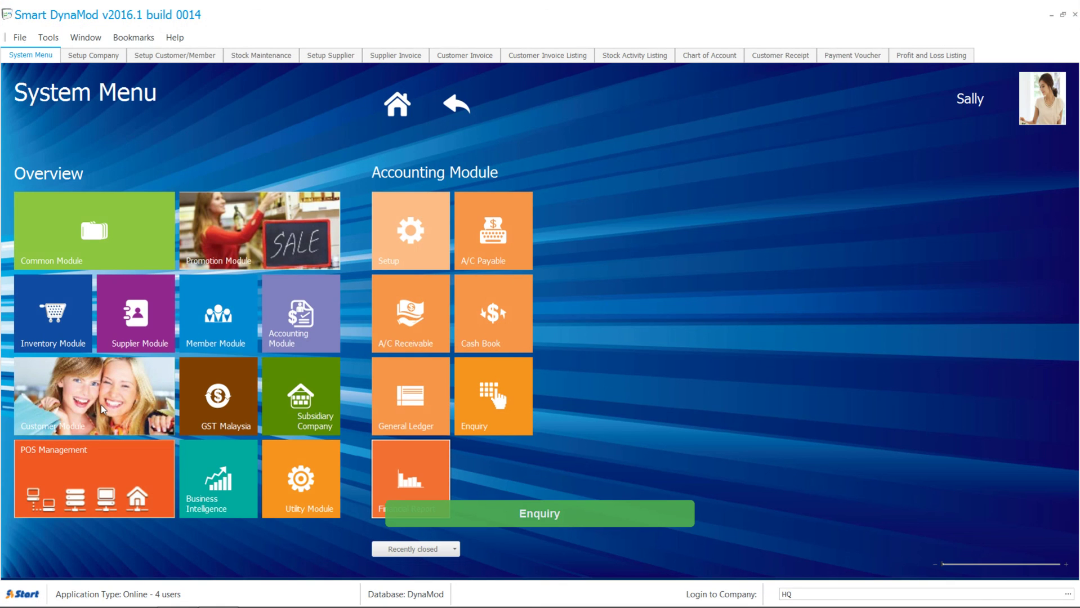
Step: Open the Stock Sales History by Customer enquiry from the Customer Module
{"action": "left_click", "coordinate": [100, 406]}
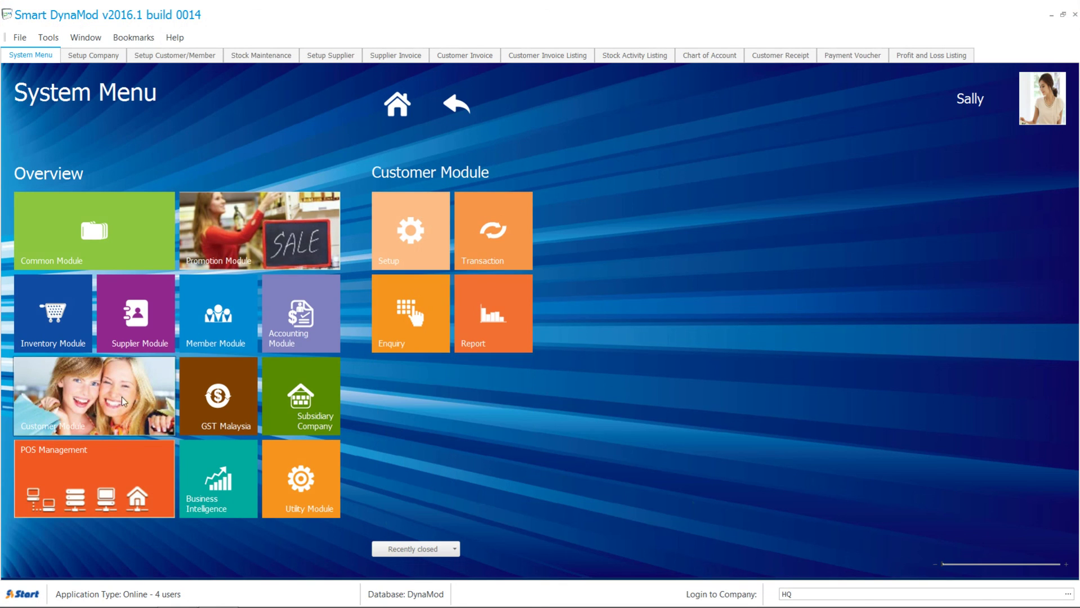
{"action": "left_click", "coordinate": [398, 306]}
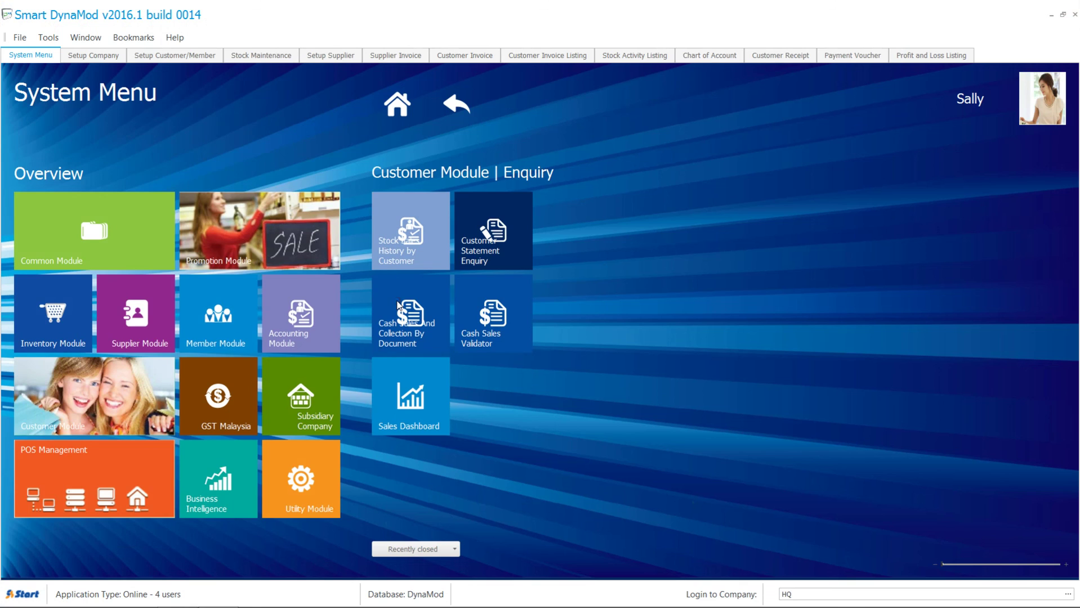
{"action": "left_click", "coordinate": [427, 270]}
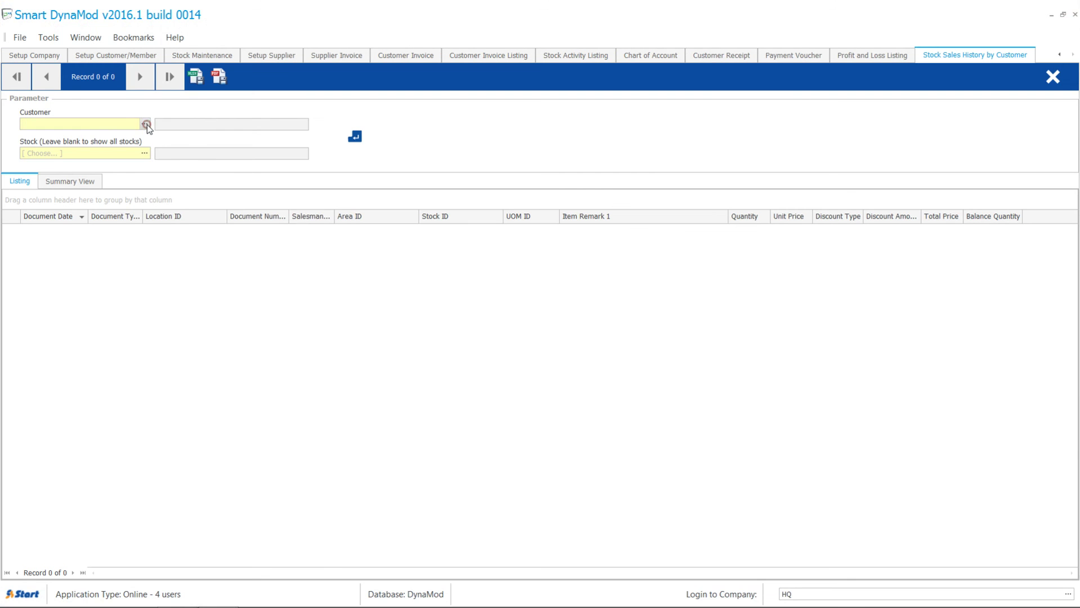
Step: Retrieve customer LEE's sales history and open invoice INV00004 (100 YUMMY-JELLY-GRAPE)
{"action": "left_click", "coordinate": [144, 124]}
{"action": "double_click", "coordinate": [361, 190]}
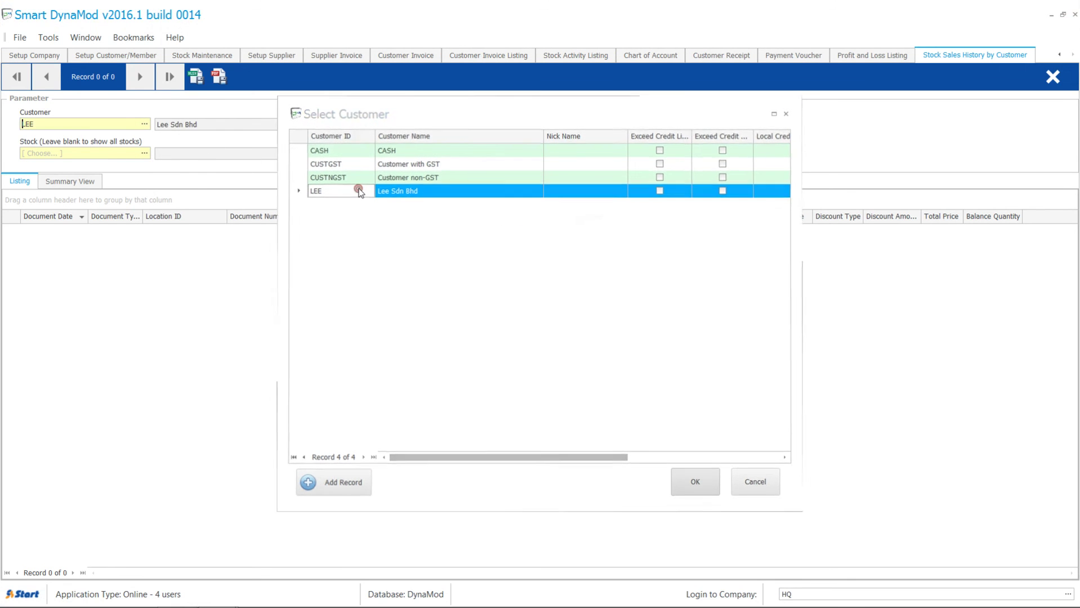
{"action": "left_click", "coordinate": [355, 140]}
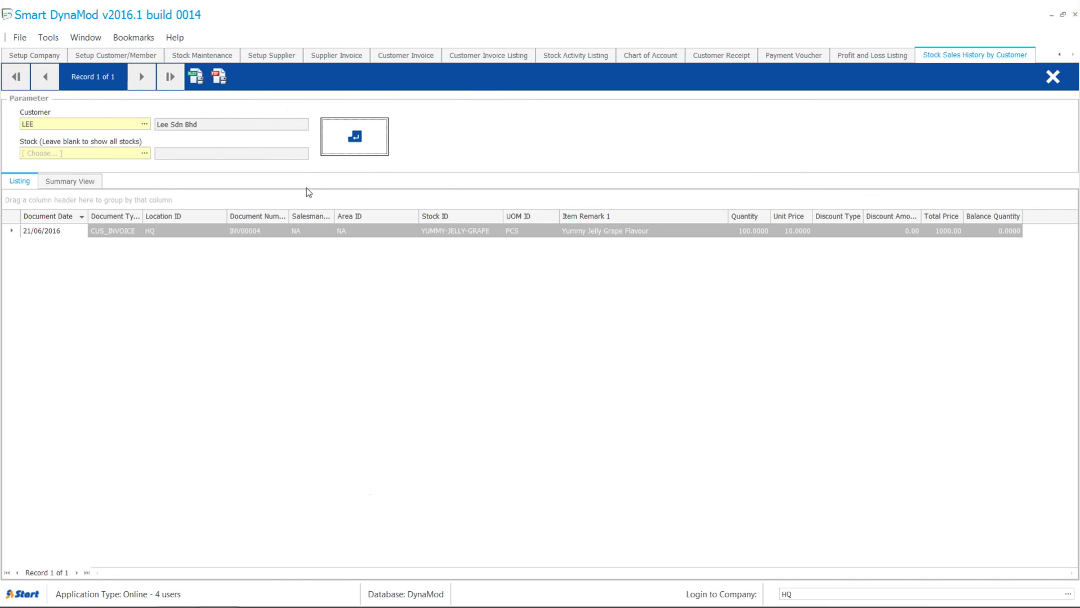
{"action": "left_click", "coordinate": [268, 233]}
{"action": "double_click", "coordinate": [269, 233]}
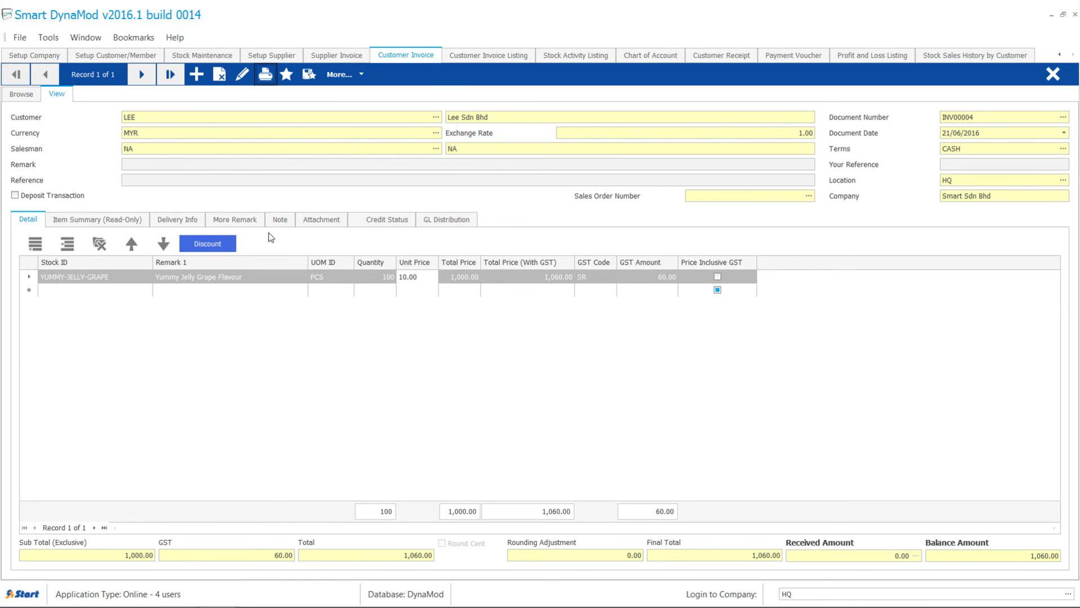